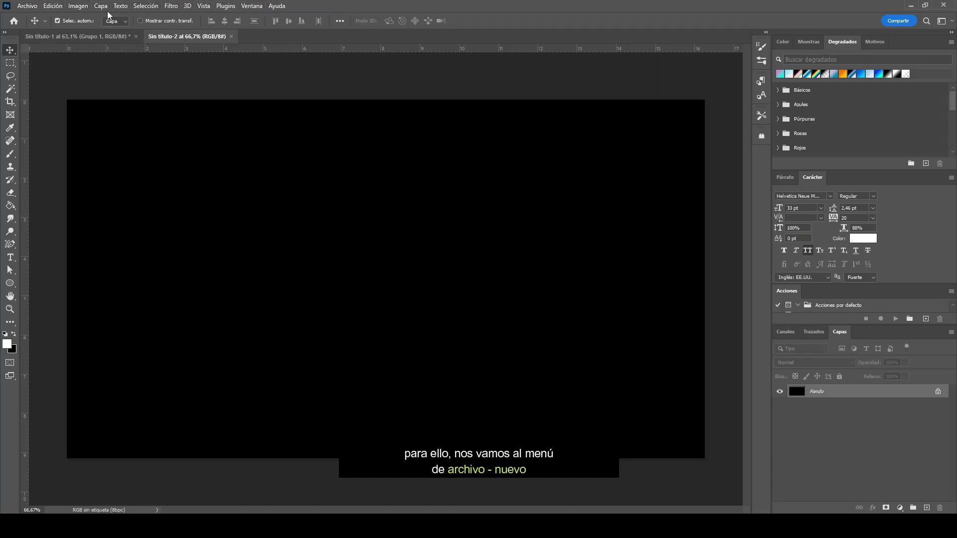
Create a new 1920×1080 px, 300 ppi RGB document with a black background.
{"action": "left_click", "coordinate": [32, 7]}
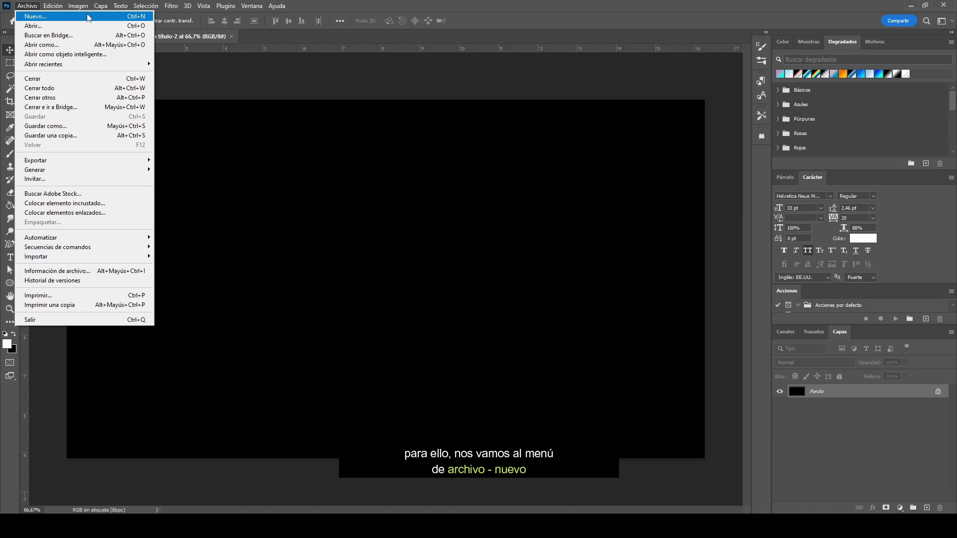
{"action": "left_click", "coordinate": [88, 18]}
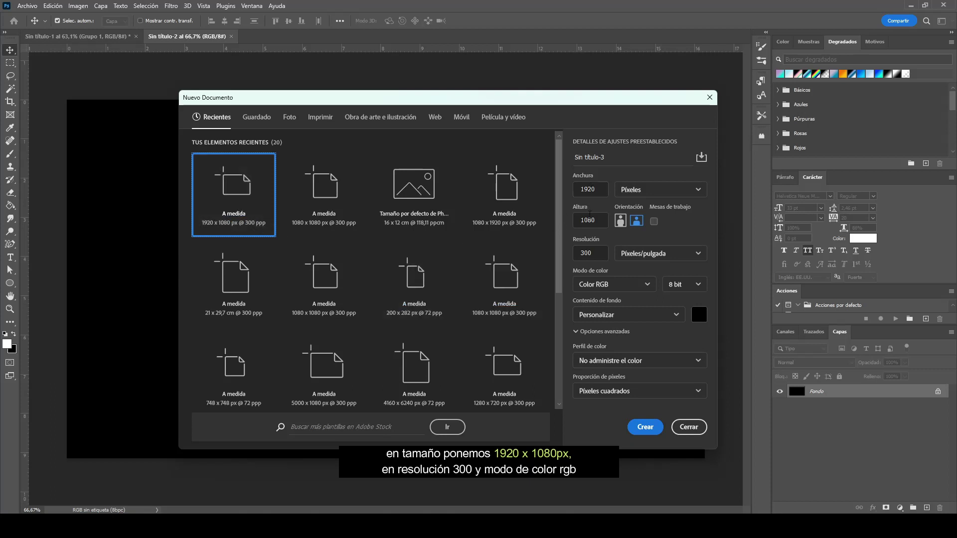
{"action": "double_click", "coordinate": [585, 253]}
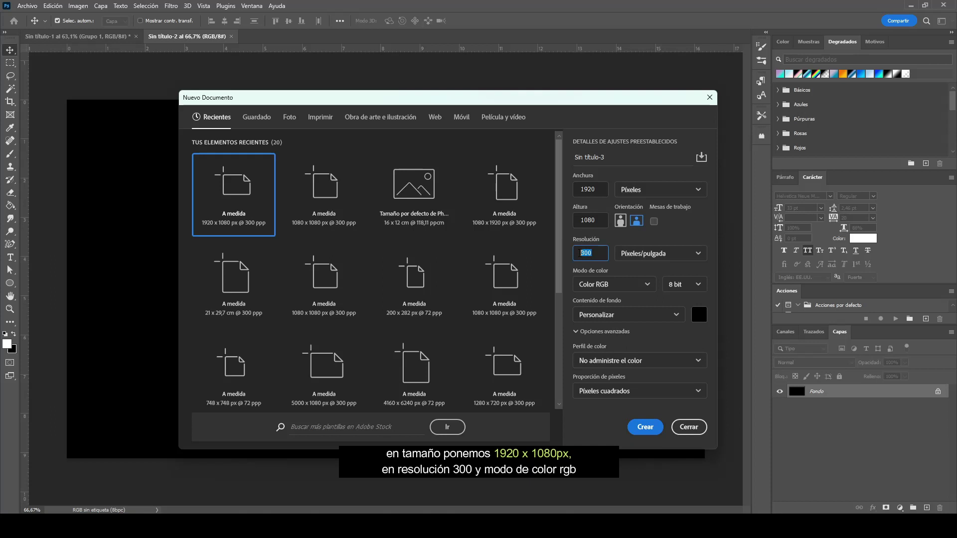
{"action": "type", "text": "300"}
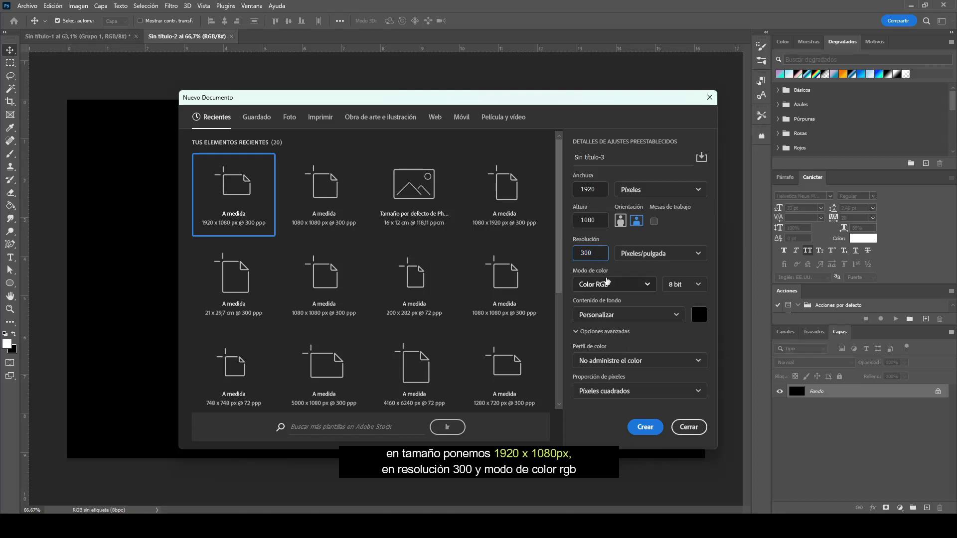
{"action": "left_click", "coordinate": [607, 284]}
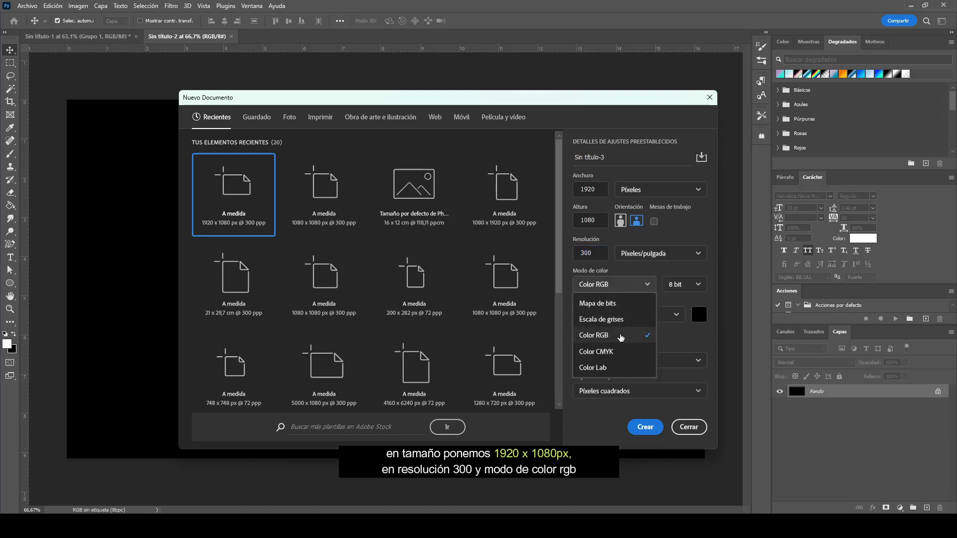
{"action": "left_click", "coordinate": [621, 336]}
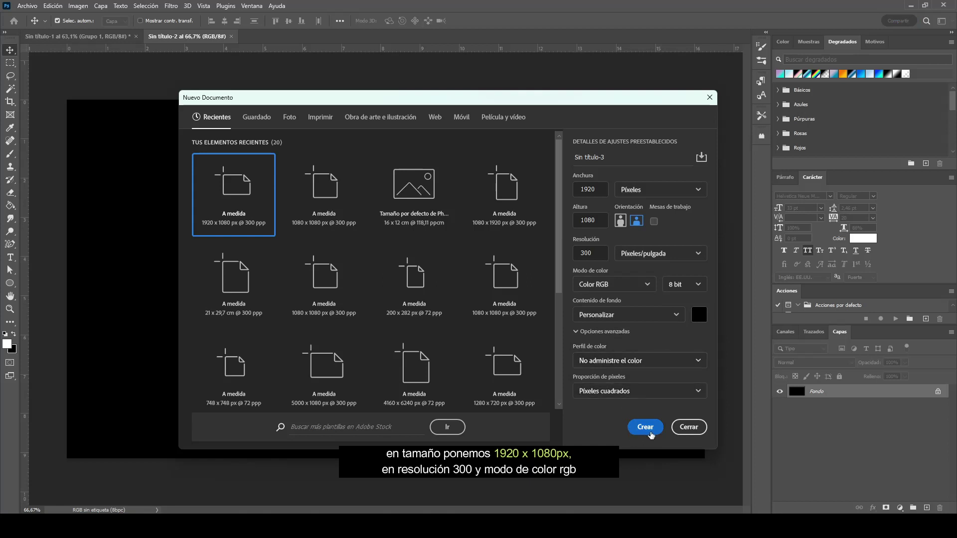
{"action": "left_click", "coordinate": [688, 428]}
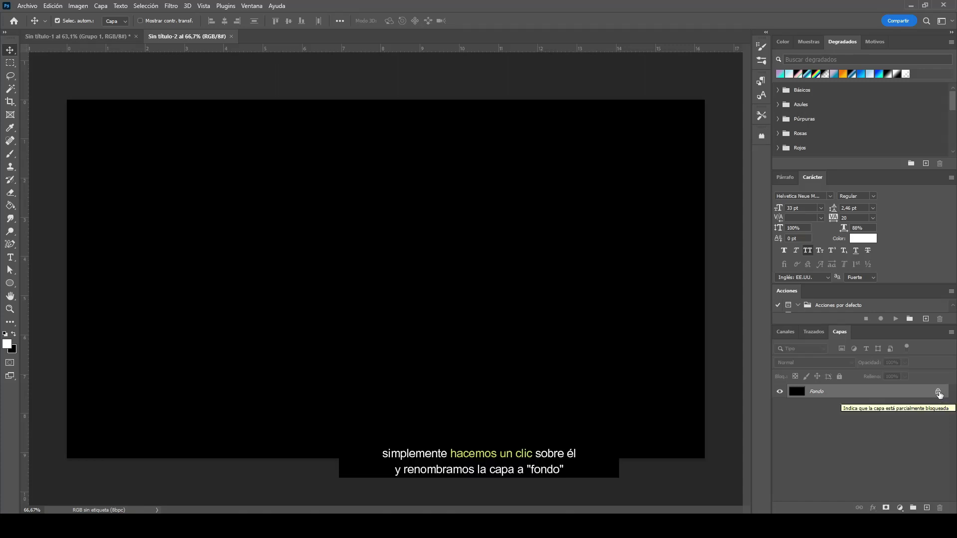
Unlock the Fondo background layer, rename it 'fondo', and open its Estilo de capa settings.
{"action": "left_click", "coordinate": [938, 392]}
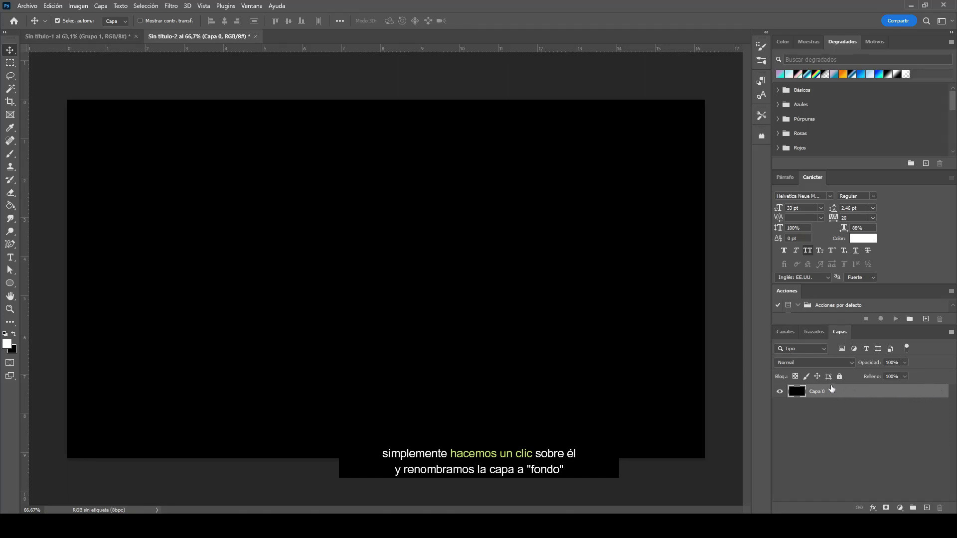
{"action": "double_click", "coordinate": [817, 391]}
{"action": "type", "text": "fondo"}
{"action": "key", "text": "Return"}
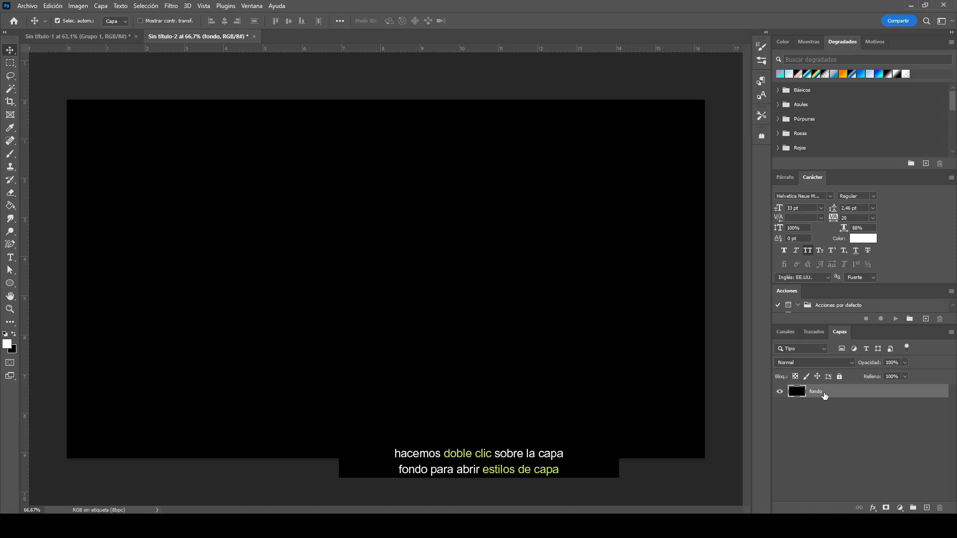
{"action": "double_click", "coordinate": [865, 393]}
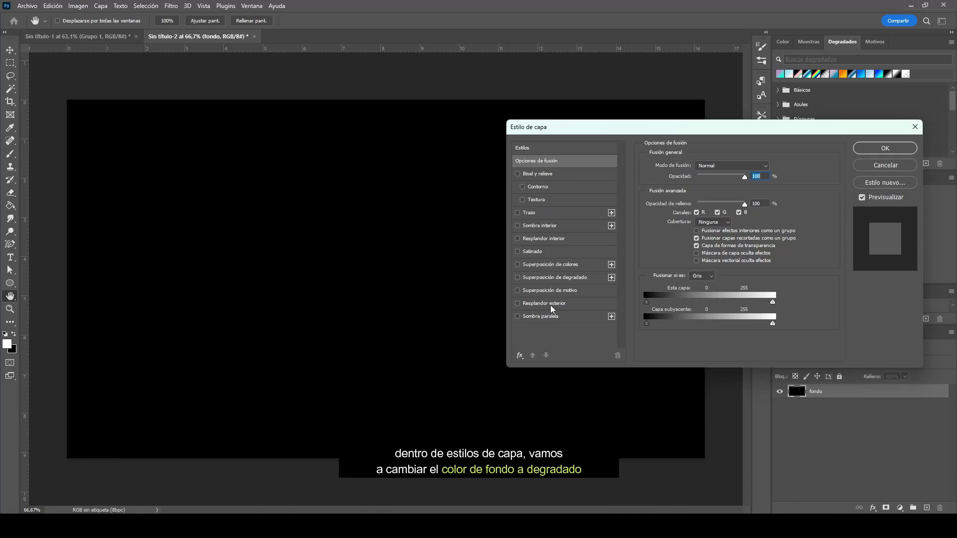
Enable Superposición de degradado on fondo with Normal blend mode.
{"action": "left_click", "coordinate": [549, 278]}
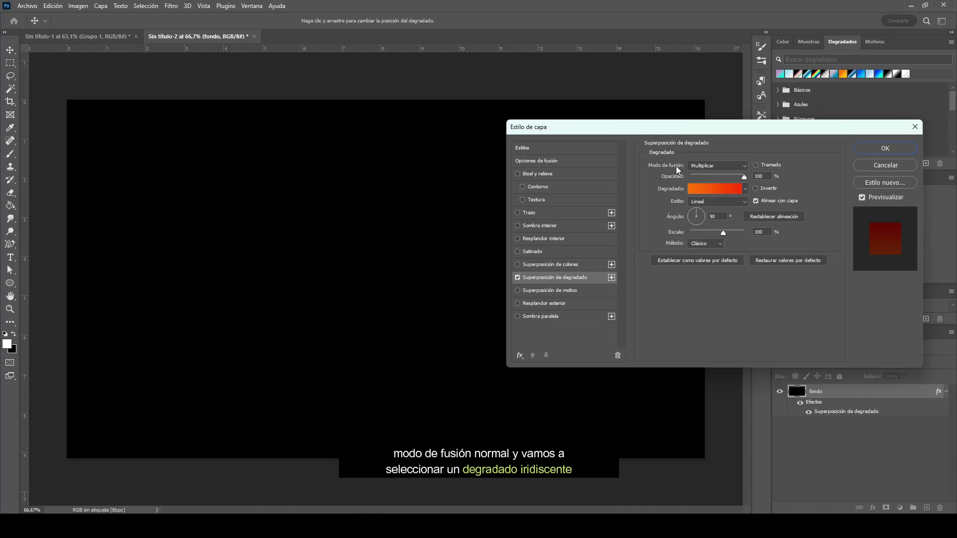
{"action": "left_click", "coordinate": [733, 168]}
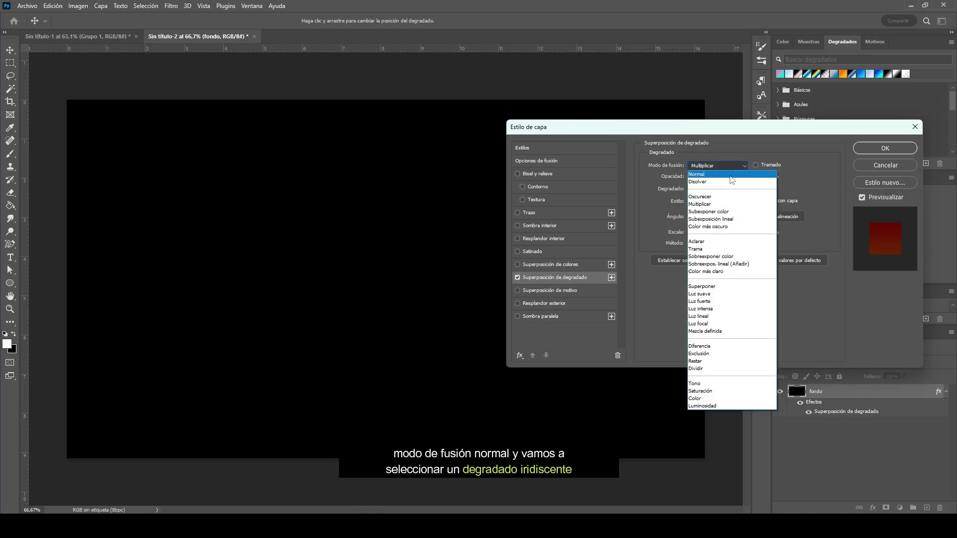
{"action": "left_click", "coordinate": [732, 176]}
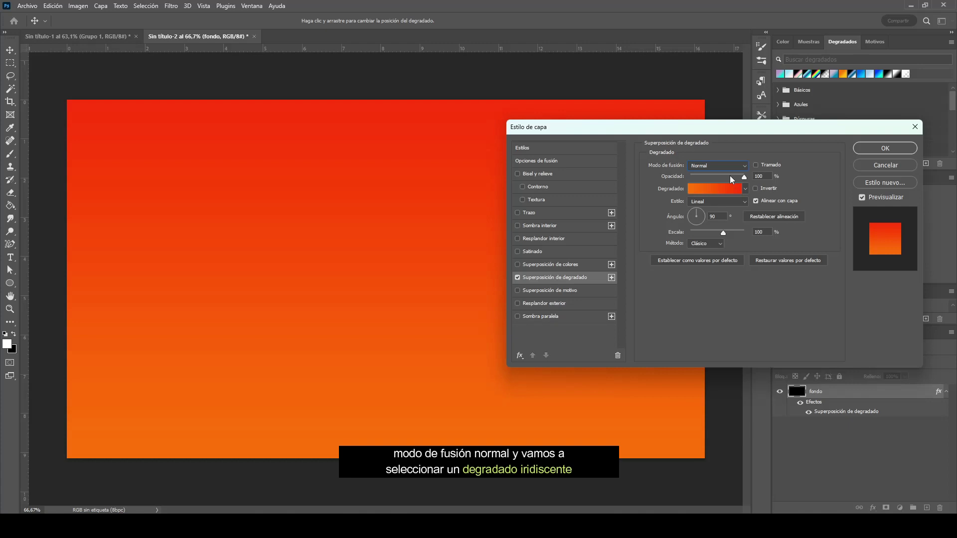
Switch the overlay to the Iridiscente_04 gradient preset.
{"action": "left_click", "coordinate": [709, 192]}
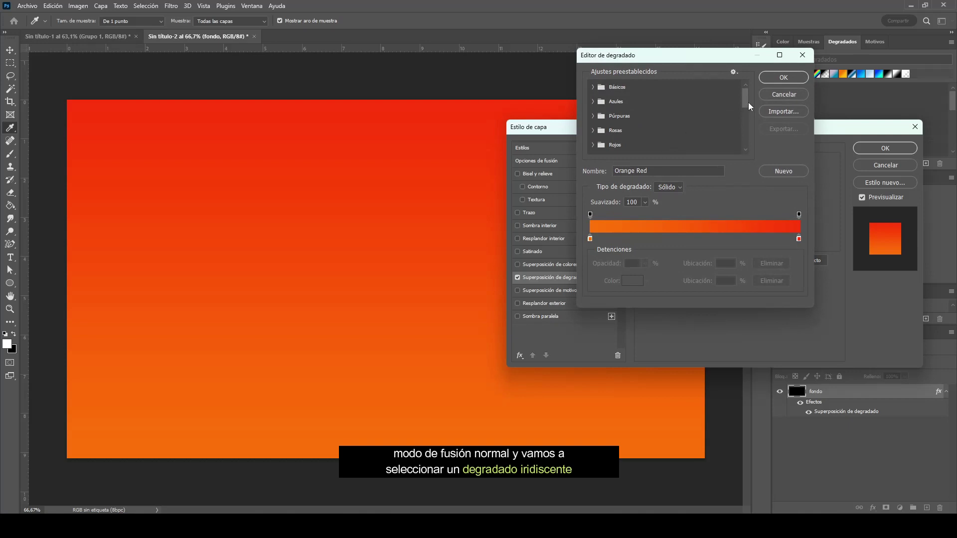
{"action": "left_click_drag", "start_coordinate": [747, 98], "coordinate": [747, 124]}
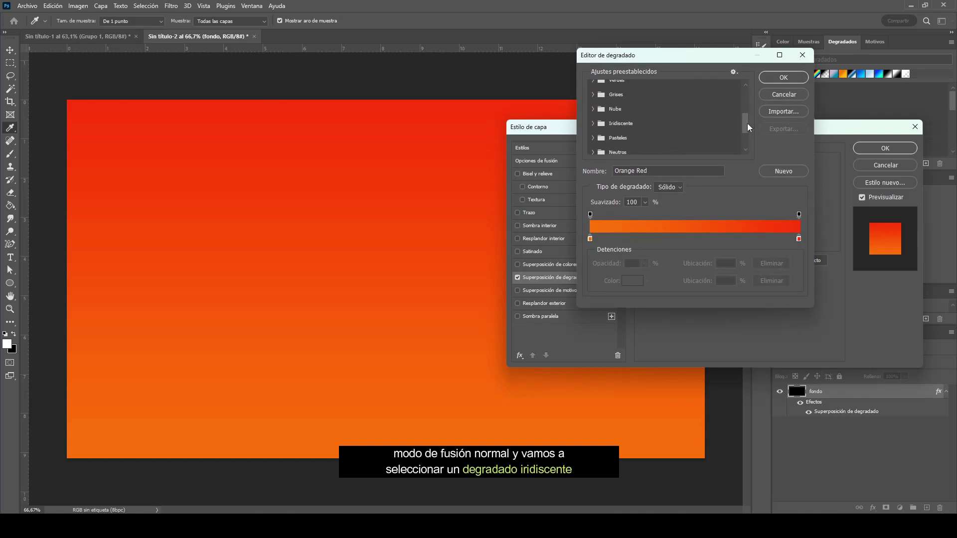
{"action": "left_click", "coordinate": [593, 124]}
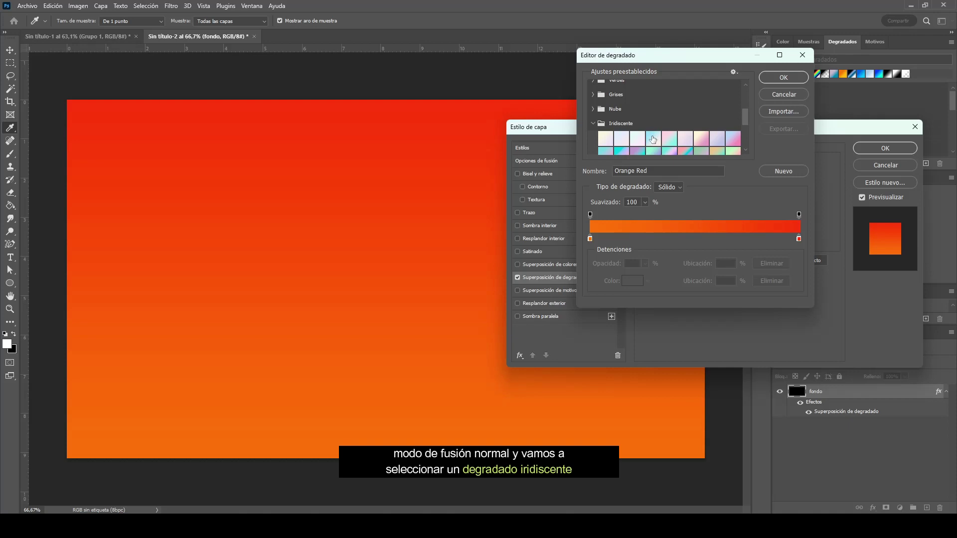
{"action": "left_click", "coordinate": [653, 139]}
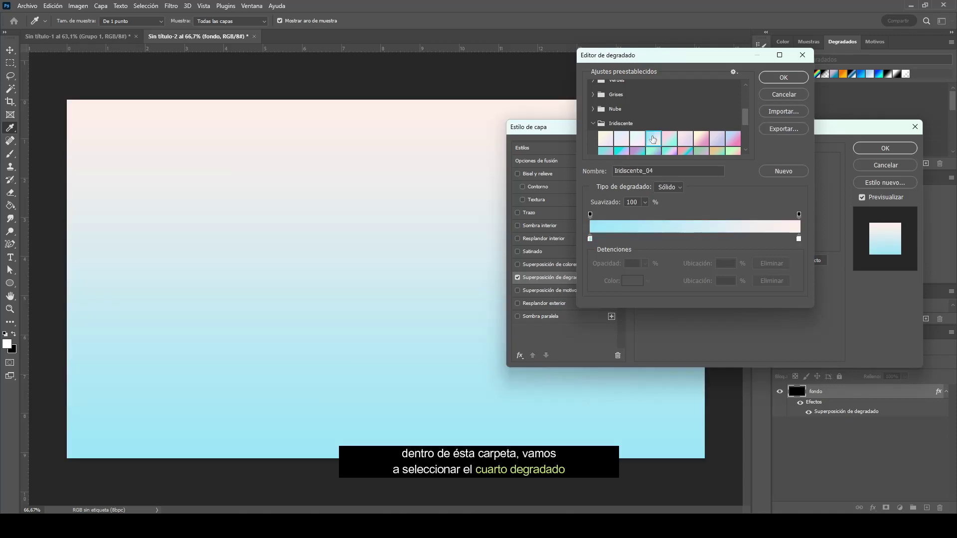
Recolour the gradient stops to c4e8fb and f4f3f3 for a pale blue-to-white gradient.
{"action": "left_click", "coordinate": [591, 238]}
{"action": "left_click", "coordinate": [631, 281]}
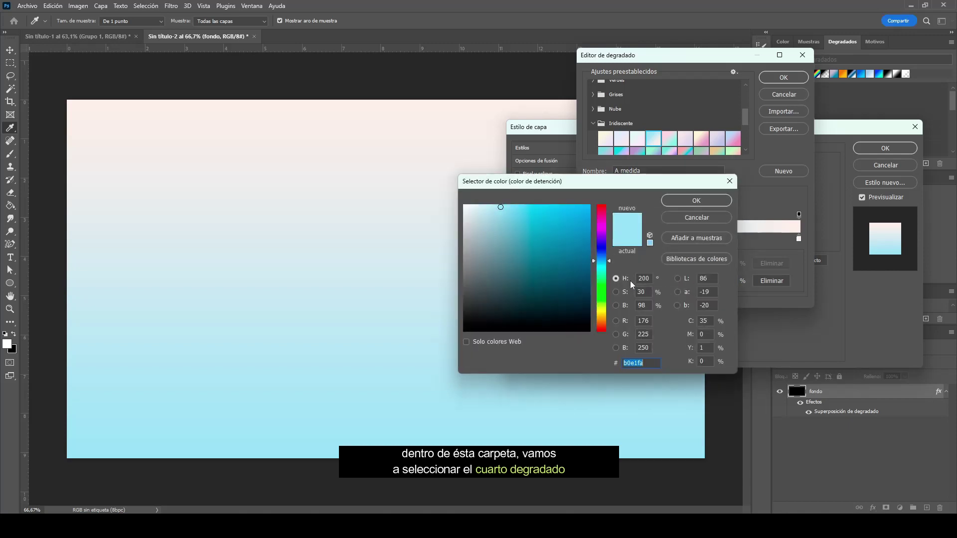
{"action": "left_click", "coordinate": [491, 206]}
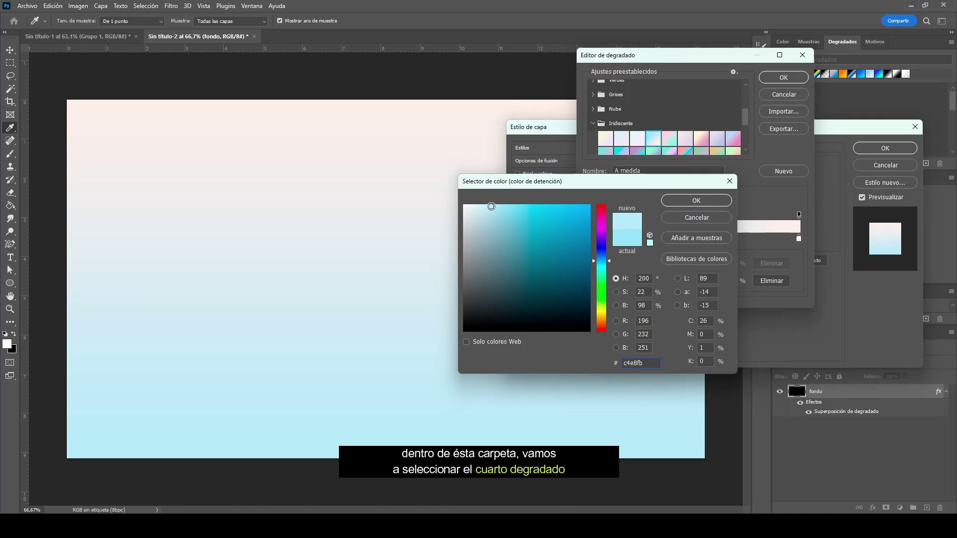
{"action": "left_click", "coordinate": [683, 202]}
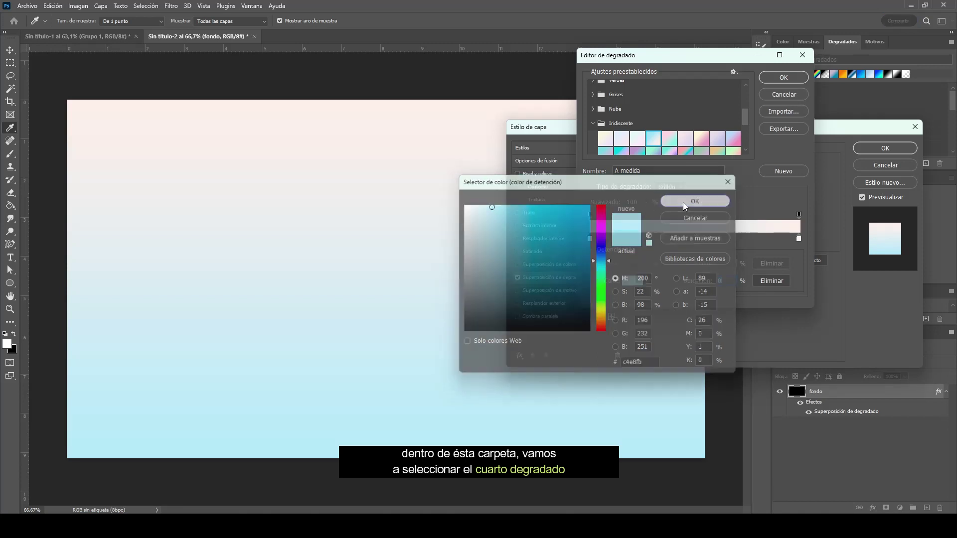
{"action": "left_click", "coordinate": [798, 239]}
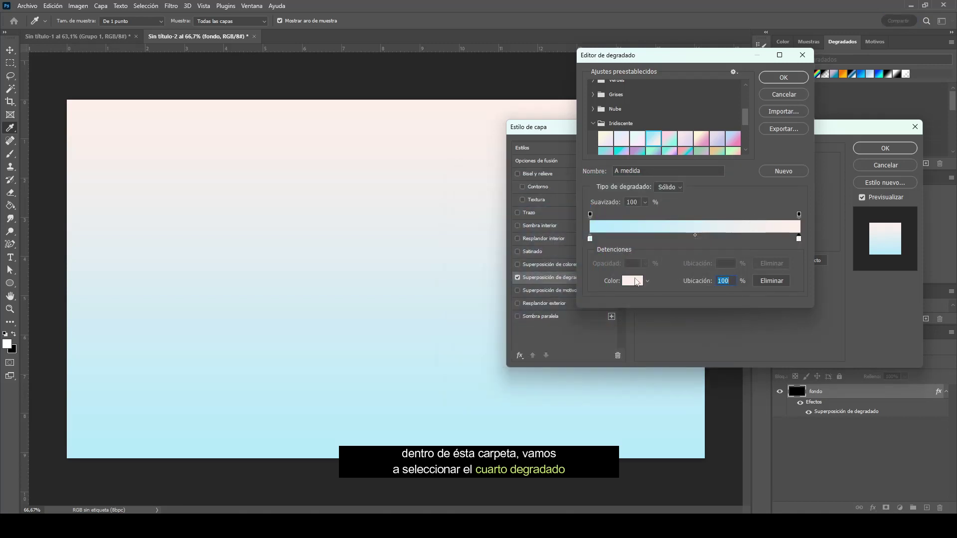
{"action": "left_click", "coordinate": [636, 282]}
{"action": "left_click", "coordinate": [465, 209]}
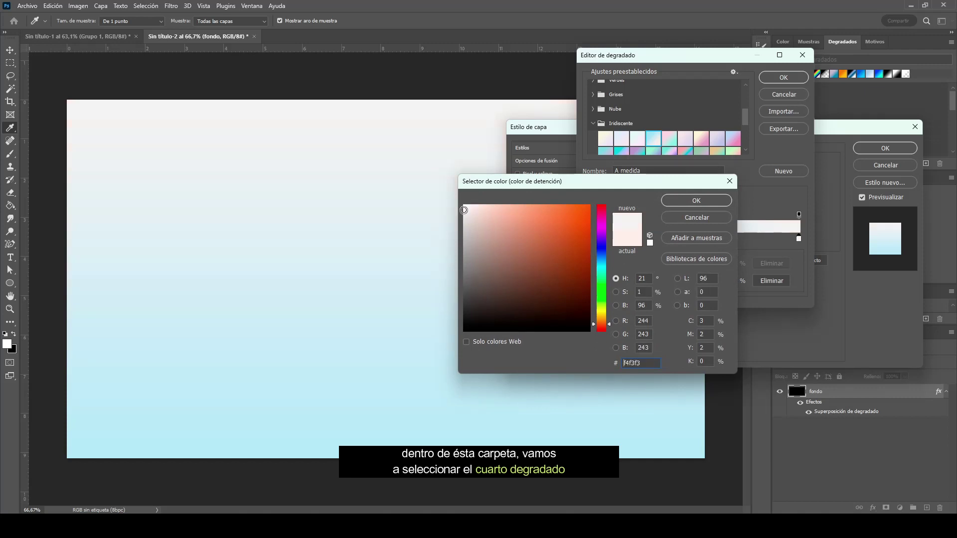
{"action": "left_click", "coordinate": [682, 202]}
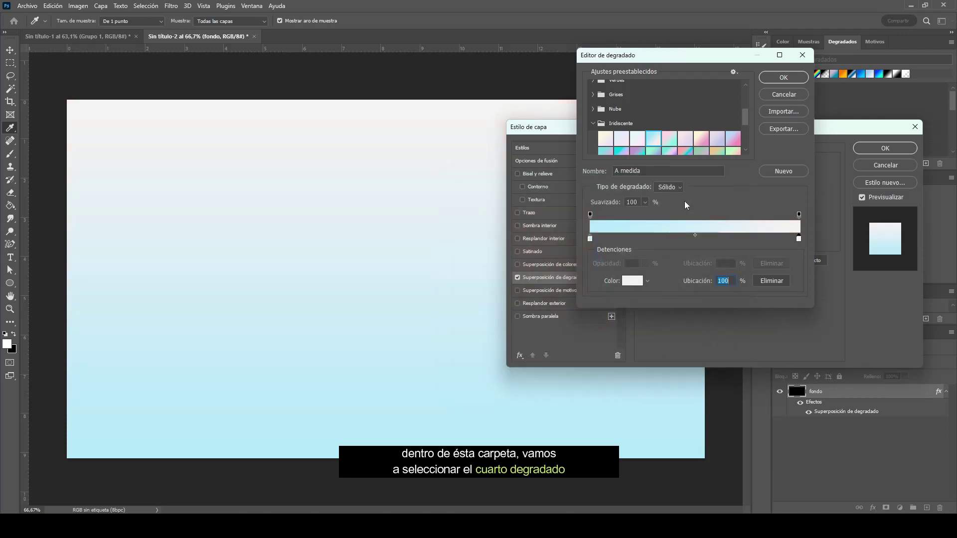
{"action": "left_click", "coordinate": [780, 80]}
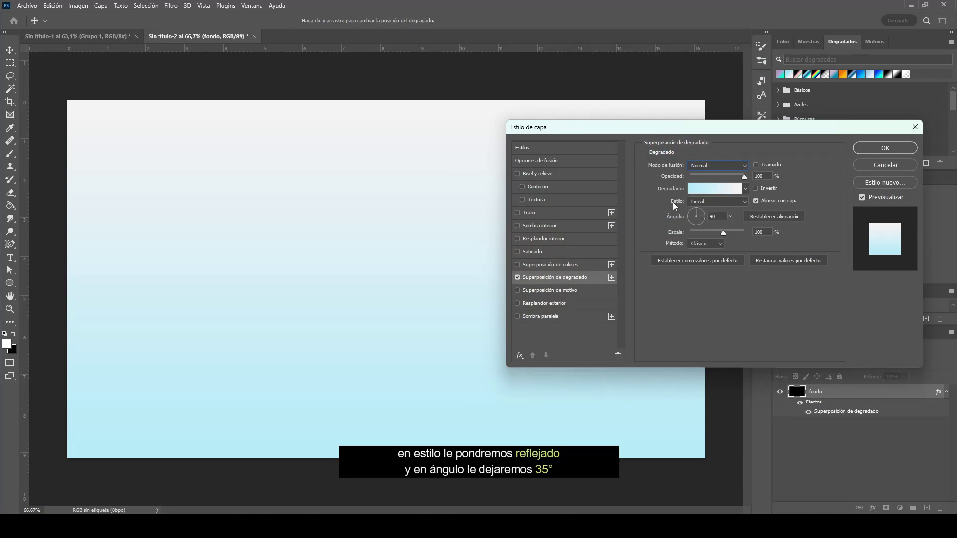
Set the overlay to Reflejado style, 35° angle, 150% scale, and confirm Estilo de capa.
{"action": "left_click", "coordinate": [709, 204]}
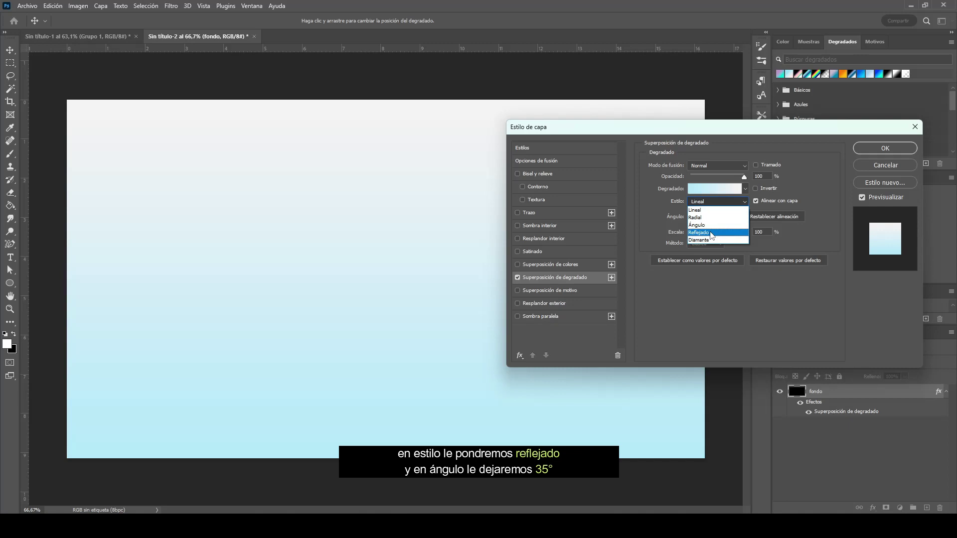
{"action": "left_click", "coordinate": [712, 233]}
{"action": "double_click", "coordinate": [713, 218]}
{"action": "type", "text": "35"}
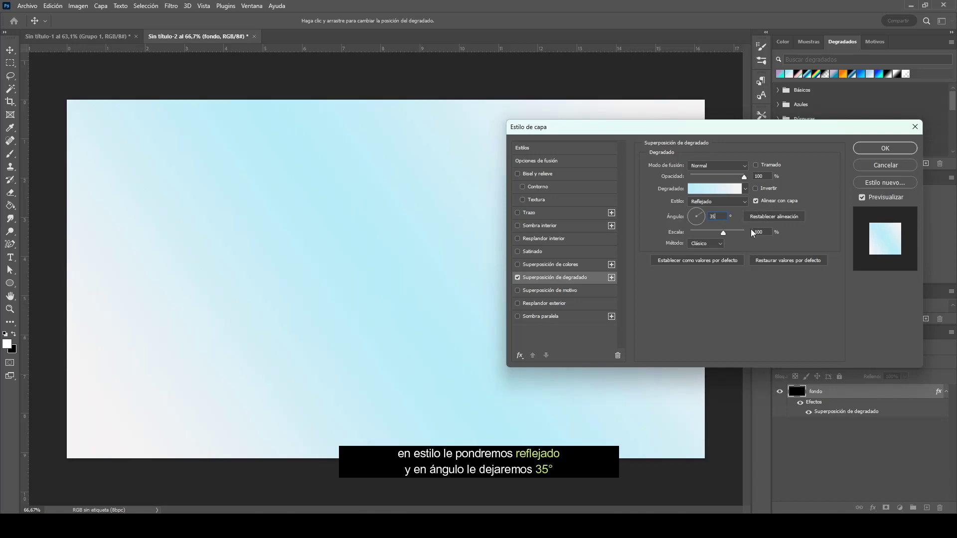
{"action": "mouse_move", "coordinate": [722, 232]}
{"action": "left_mouse_down"}
{"action": "mouse_move", "coordinate": [702, 232]}
{"action": "mouse_move", "coordinate": [740, 238]}
{"action": "left_mouse_up"}
{"action": "left_click", "coordinate": [758, 232]}
{"action": "left_click", "coordinate": [881, 148]}
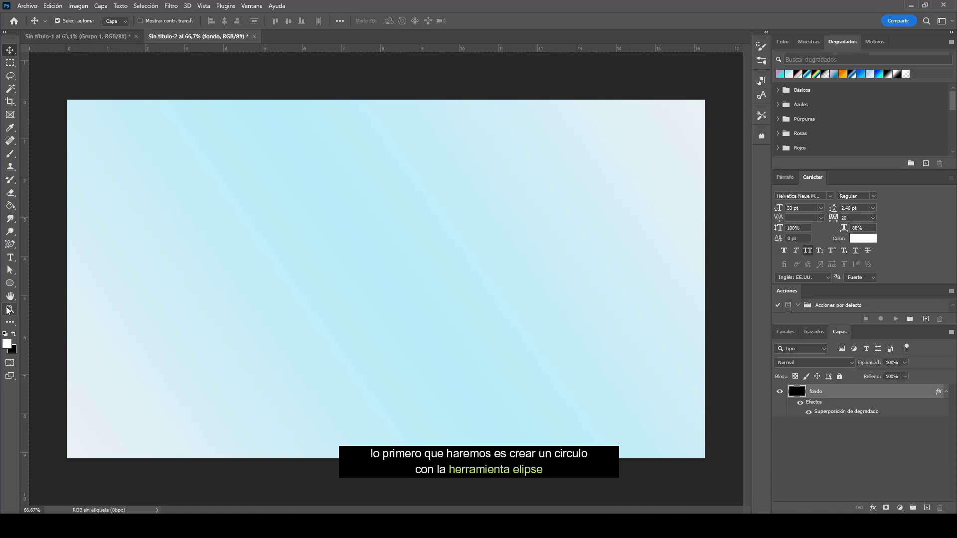
Draw an unfilled 273 × 382 px ellipse left of the canvas centre.
{"action": "left_click", "coordinate": [9, 283]}
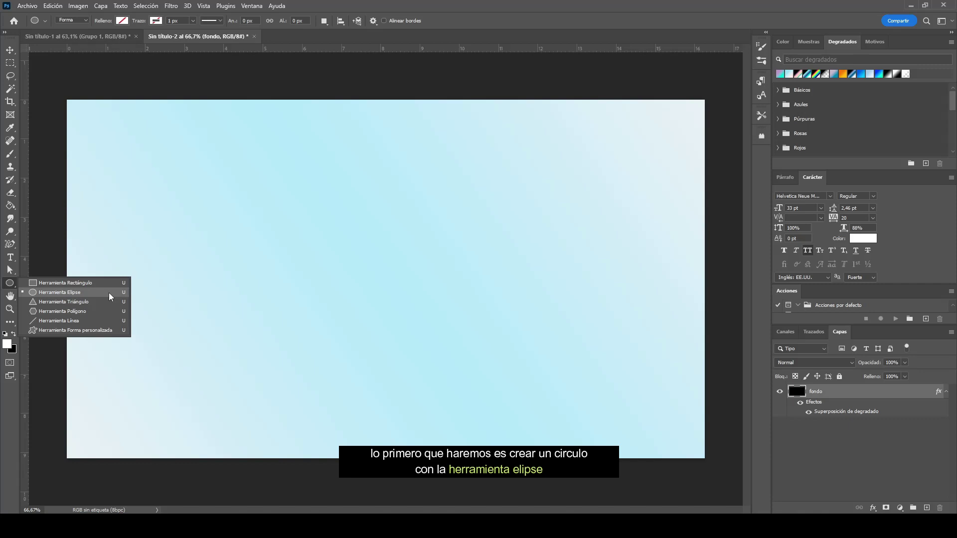
{"action": "left_click", "coordinate": [109, 292]}
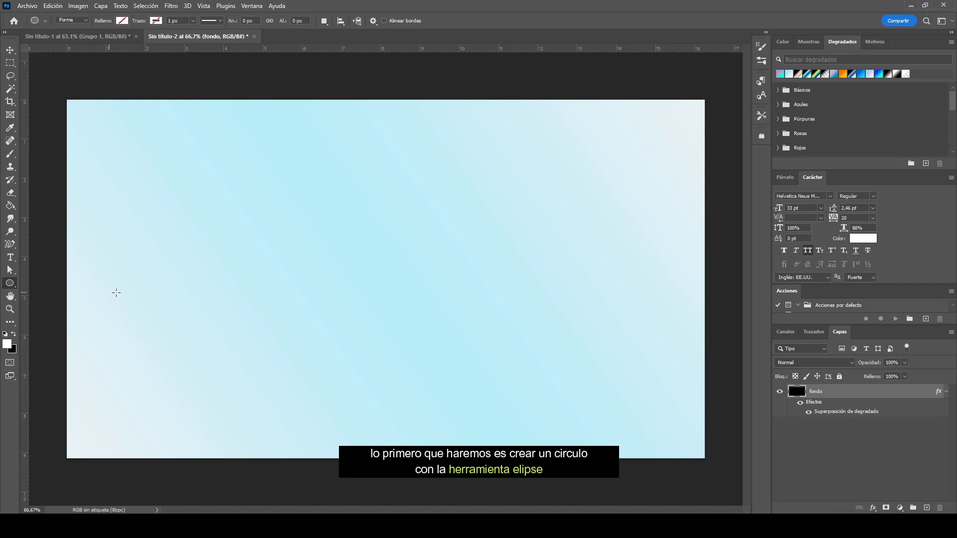
{"action": "left_click", "coordinate": [364, 271]}
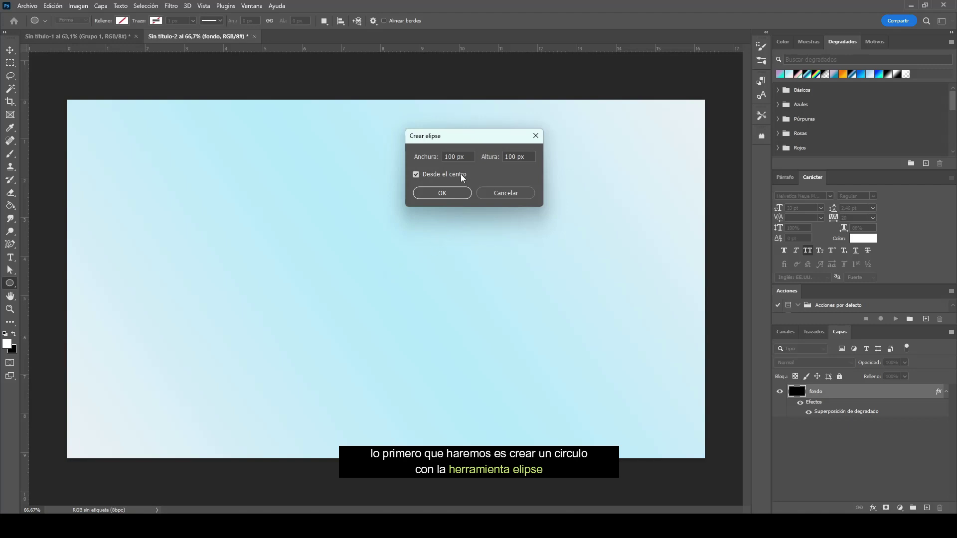
{"action": "double_click", "coordinate": [450, 156]}
{"action": "type", "text": "2"}
{"action": "type", "text": "3"}
{"action": "left_click_drag", "start_coordinate": [517, 159], "coordinate": [504, 158]}
{"action": "type", "text": "382"}
{"action": "left_click", "coordinate": [457, 196]}
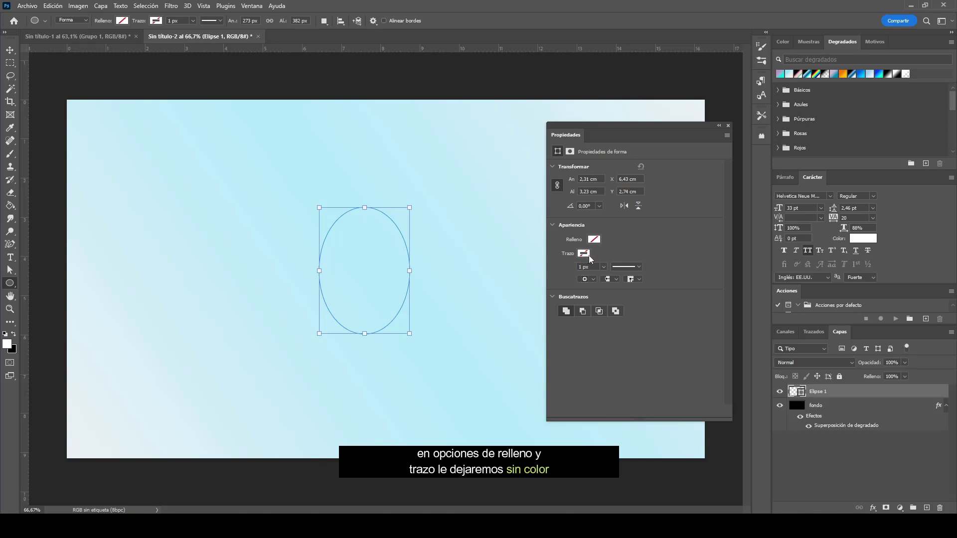
{"action": "left_click", "coordinate": [728, 126]}
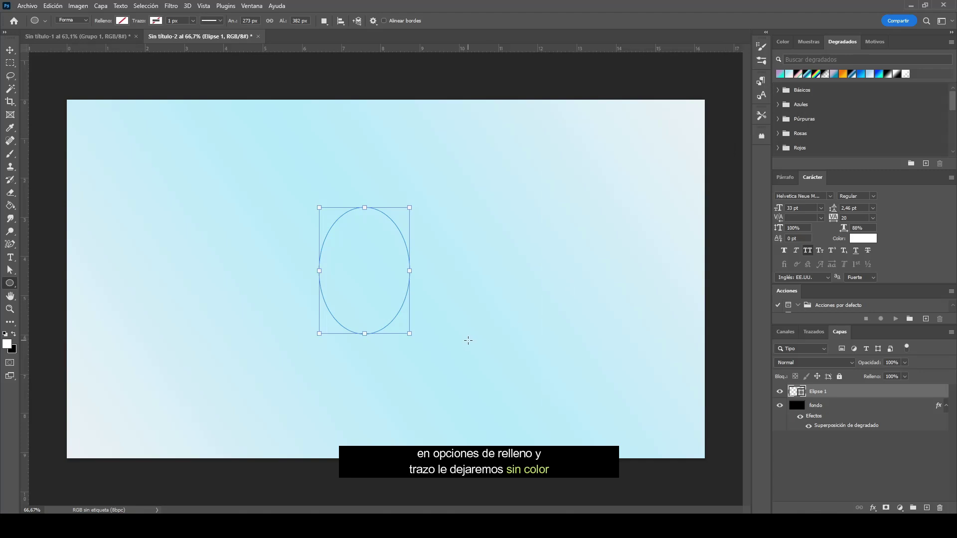
Add an inner smooth Bevel & Emboss to Elipse 1 with depth 11, direction Down, size 84.
{"action": "double_click", "coordinate": [850, 394]}
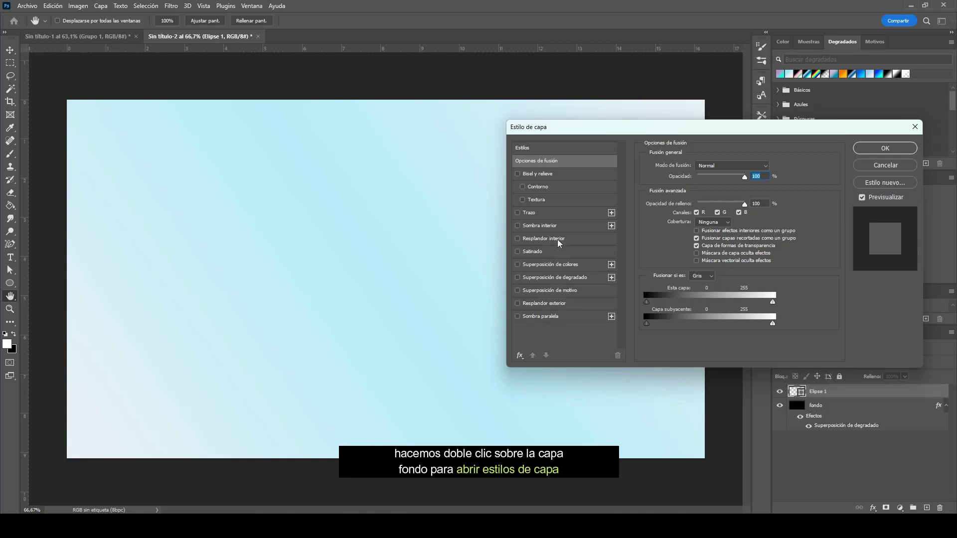
{"action": "left_click", "coordinate": [560, 173]}
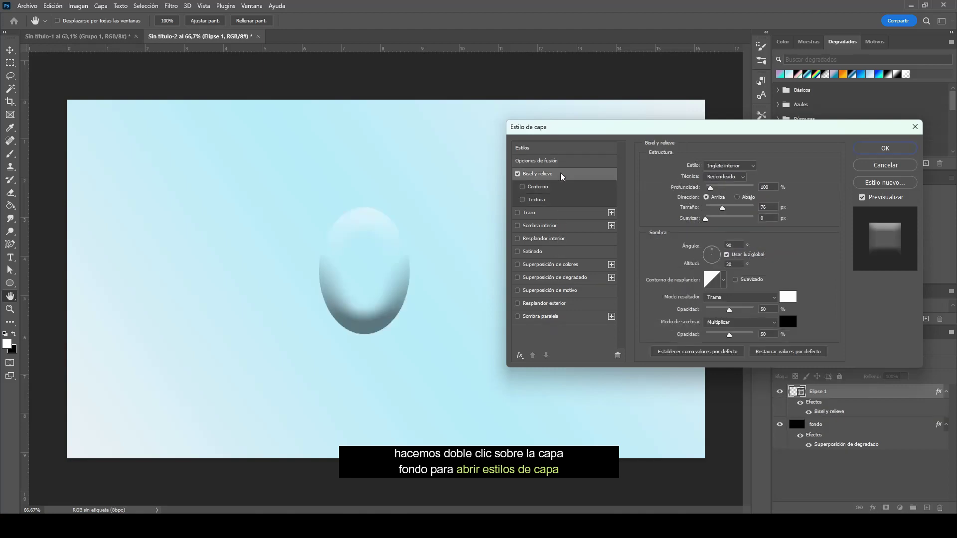
{"action": "left_click", "coordinate": [737, 166]}
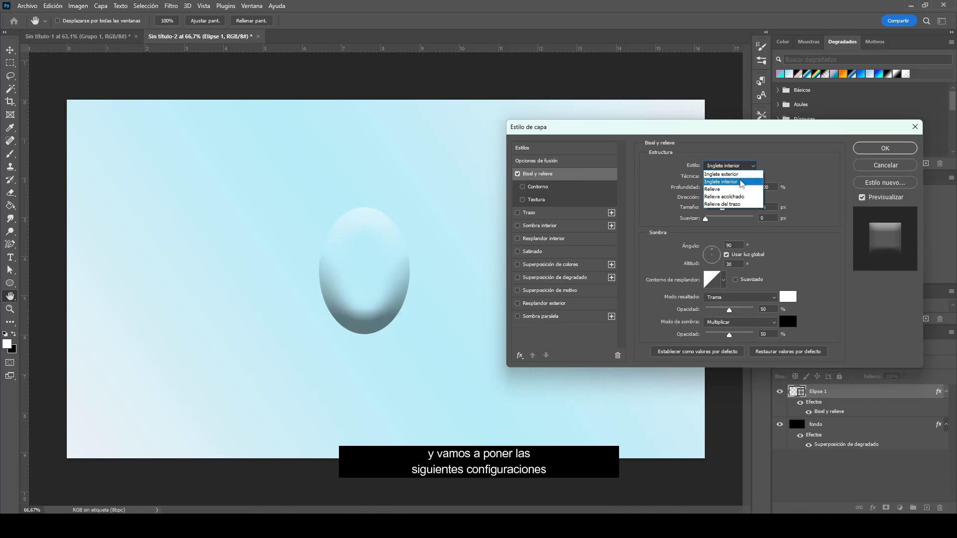
{"action": "left_click", "coordinate": [741, 182]}
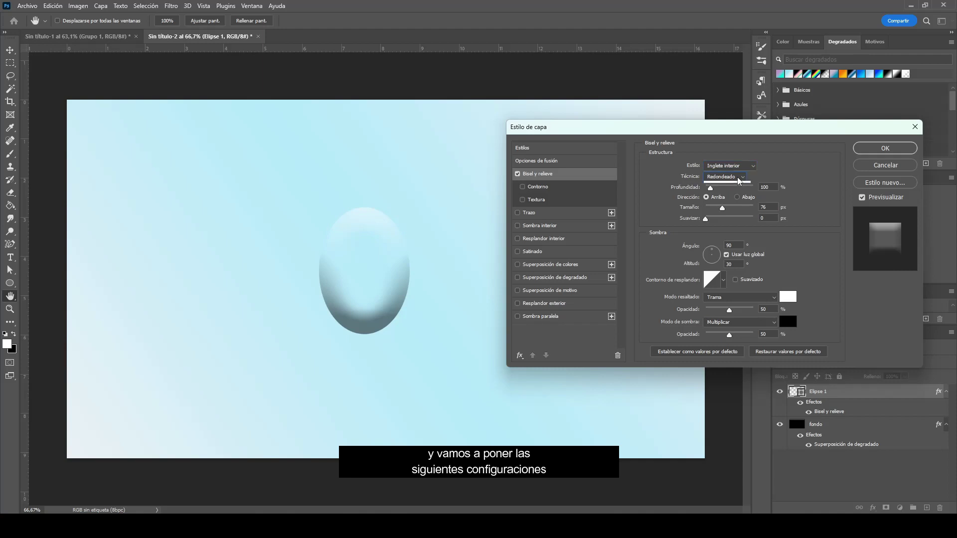
{"action": "left_click", "coordinate": [739, 178]}
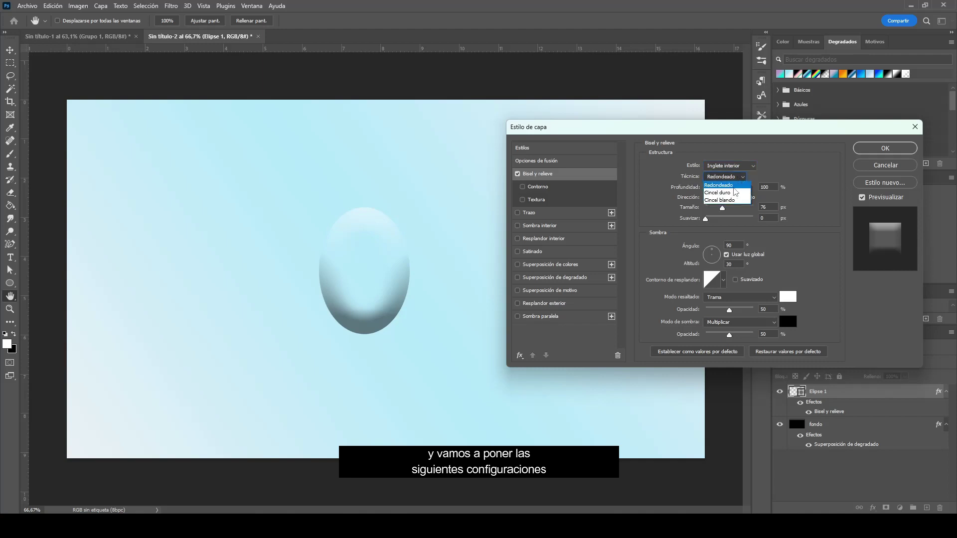
{"action": "left_click", "coordinate": [728, 187]}
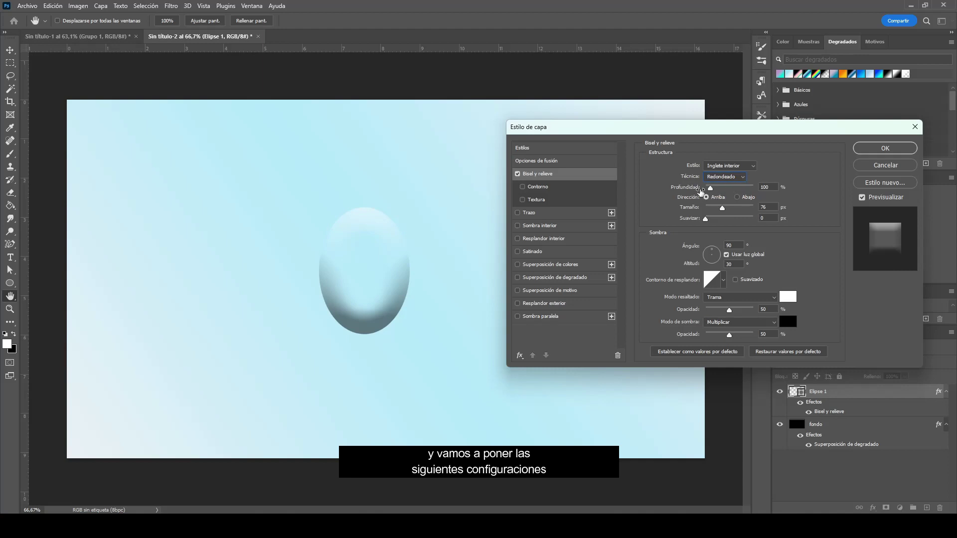
{"action": "double_click", "coordinate": [770, 188]}
{"action": "type", "text": "11"}
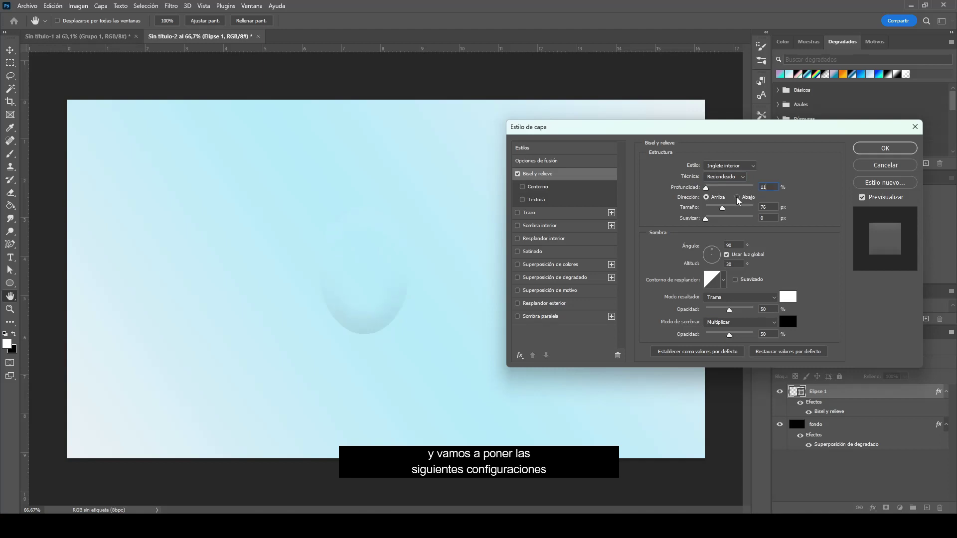
{"action": "left_click", "coordinate": [737, 197]}
{"action": "double_click", "coordinate": [767, 207]}
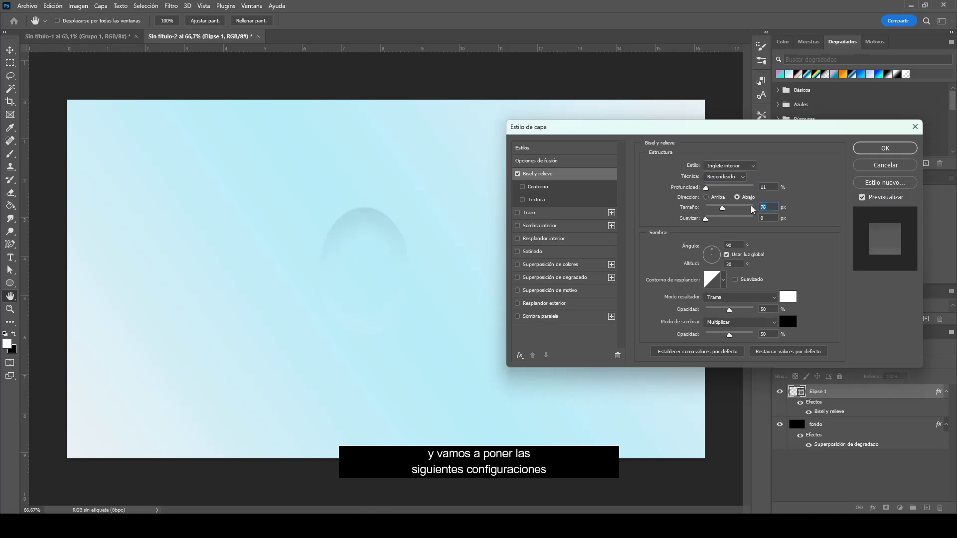
{"action": "type", "text": "84"}
{"action": "type", "text": "1"}
Set bevel shading to angle 28, altitude 12, gloss contour, highlight 93%, shadow 8%.
{"action": "left_click_drag", "start_coordinate": [733, 245], "coordinate": [718, 248]}
{"action": "type", "text": "28"}
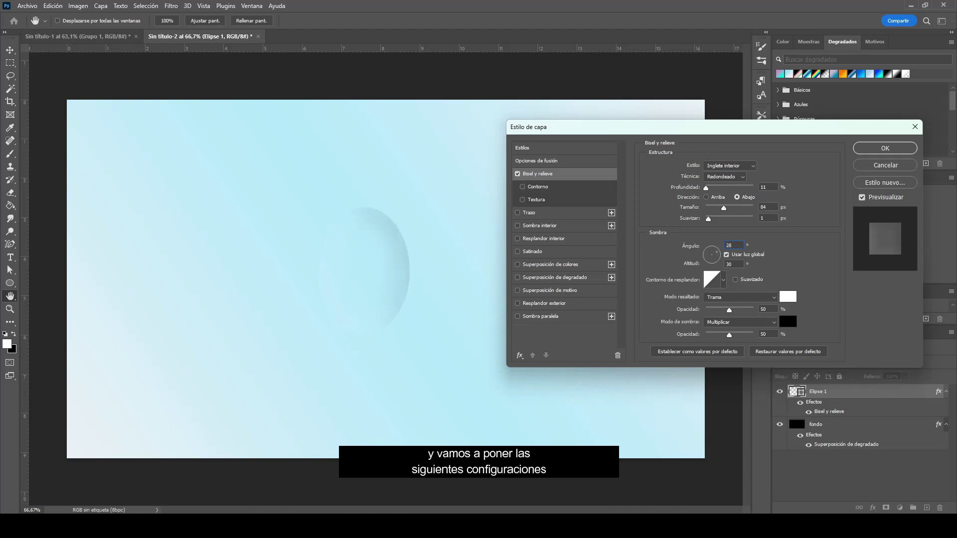
{"action": "left_click_drag", "start_coordinate": [732, 264], "coordinate": [719, 268]}
{"action": "type", "text": "12"}
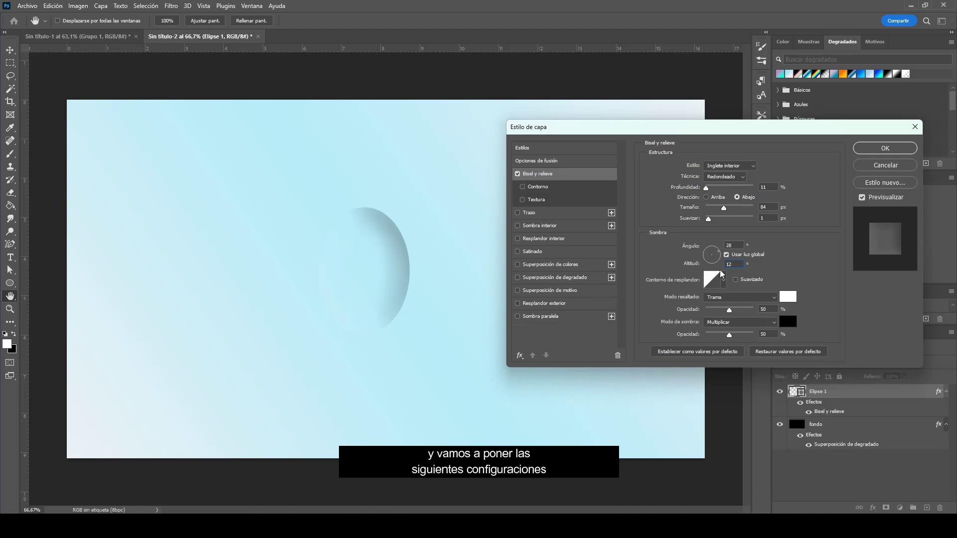
{"action": "left_click", "coordinate": [724, 282]}
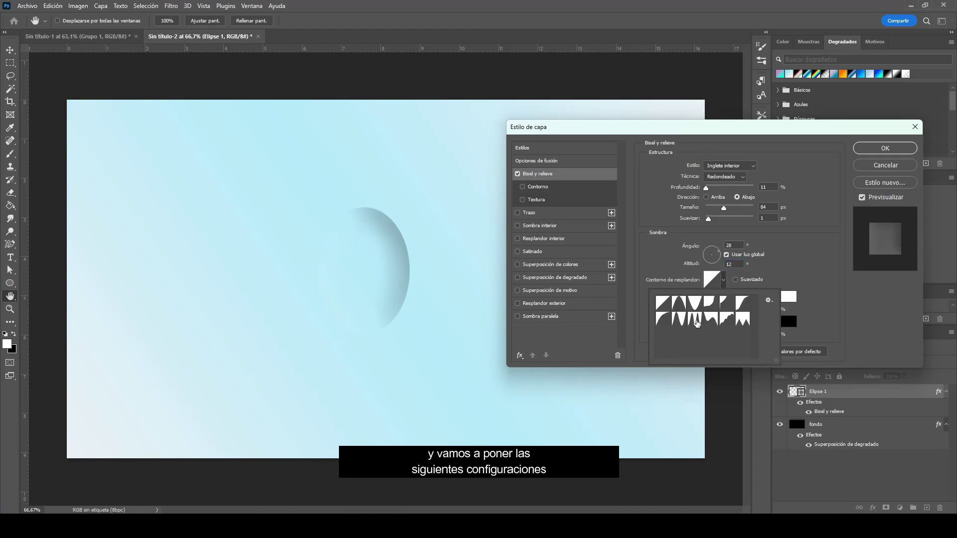
{"action": "left_click", "coordinate": [697, 323]}
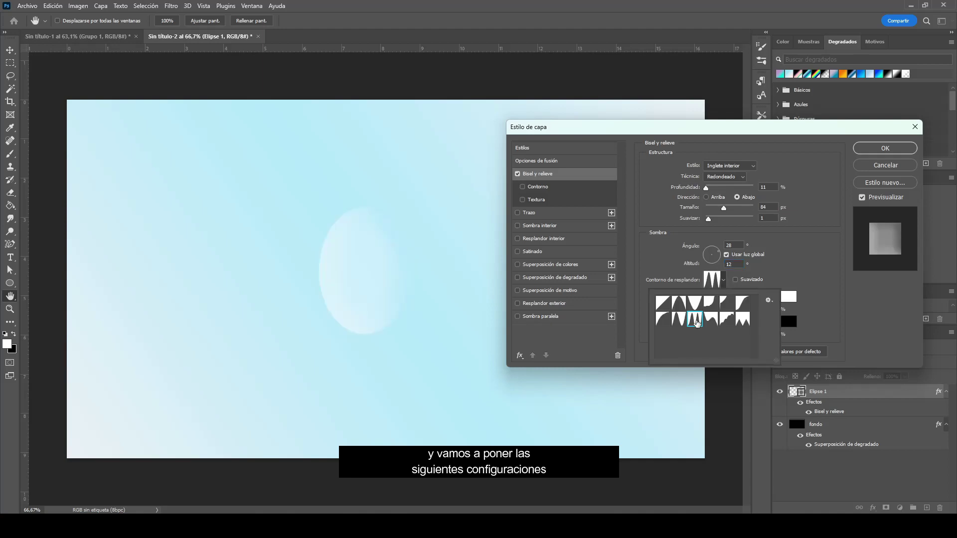
{"action": "left_click", "coordinate": [785, 271]}
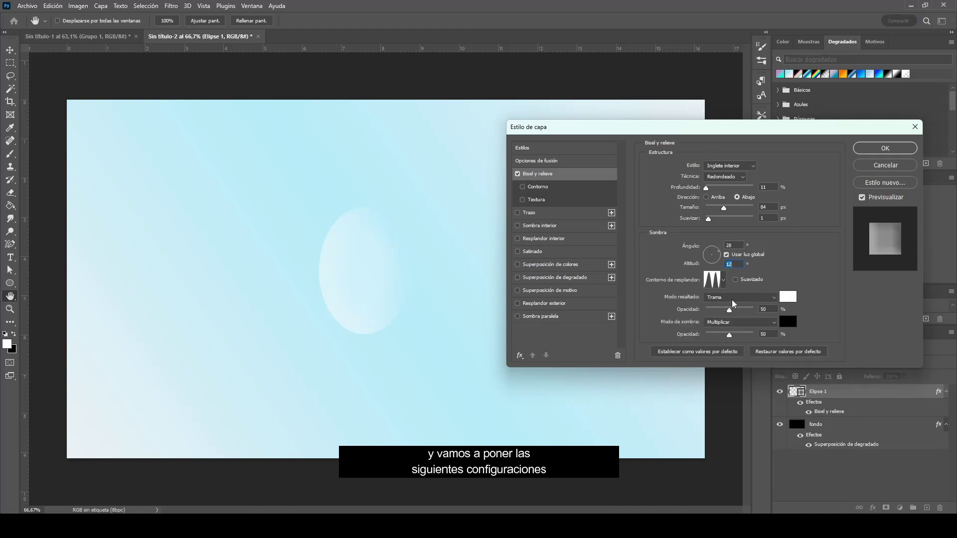
{"action": "left_click", "coordinate": [763, 309]}
{"action": "type", "text": "93"}
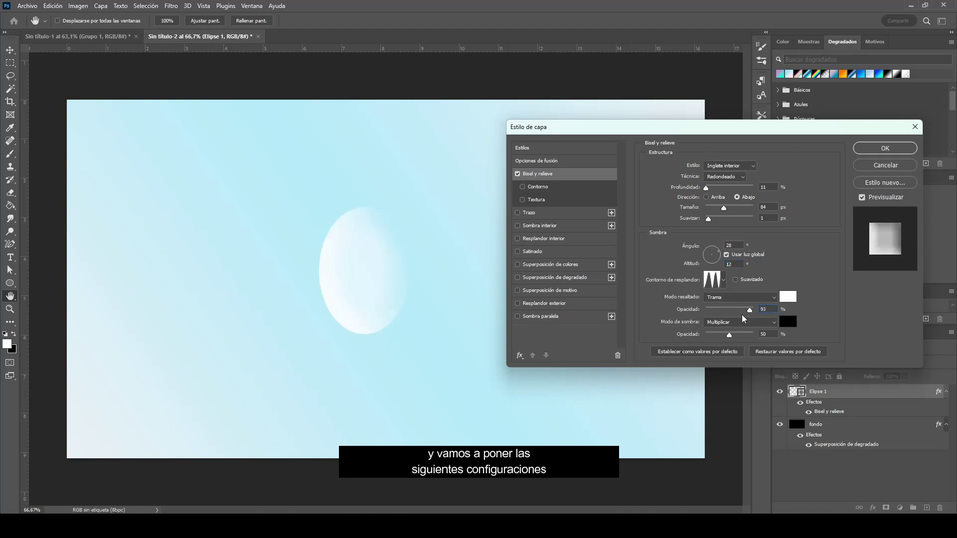
{"action": "left_click", "coordinate": [771, 335]}
{"action": "type", "text": "8"}
Enable the bevel Contour with a ringed preset for a glassy bubble look.
{"action": "left_click", "coordinate": [538, 190]}
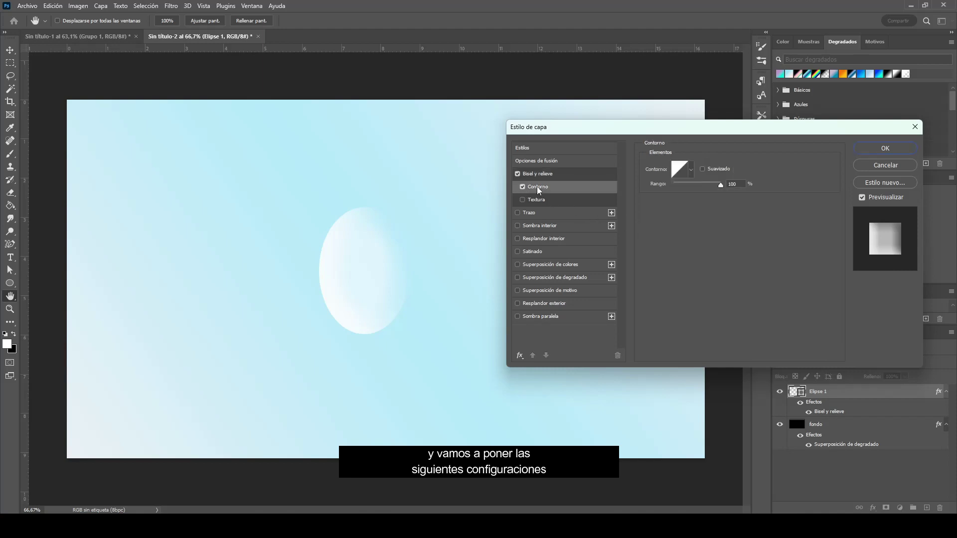
{"action": "left_click", "coordinate": [692, 172]}
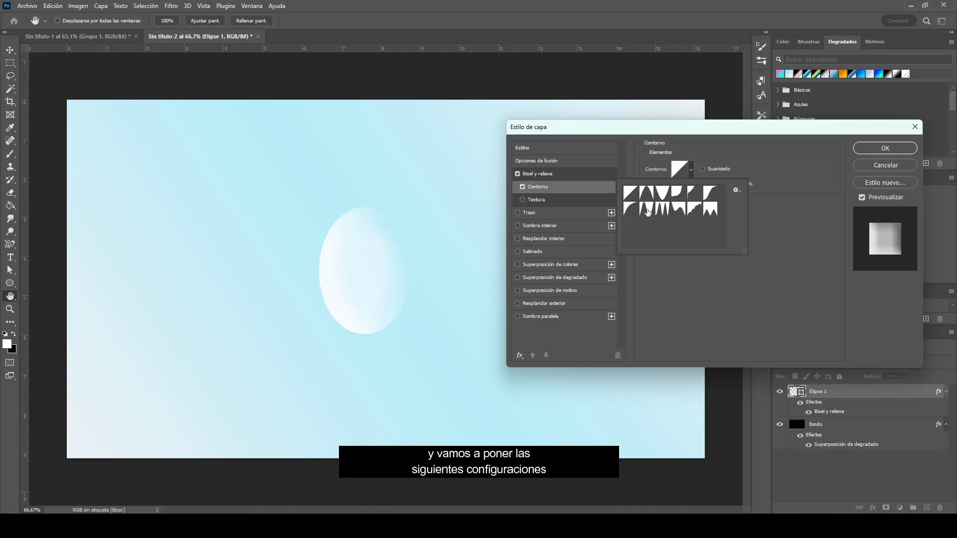
{"action": "left_click", "coordinate": [647, 210]}
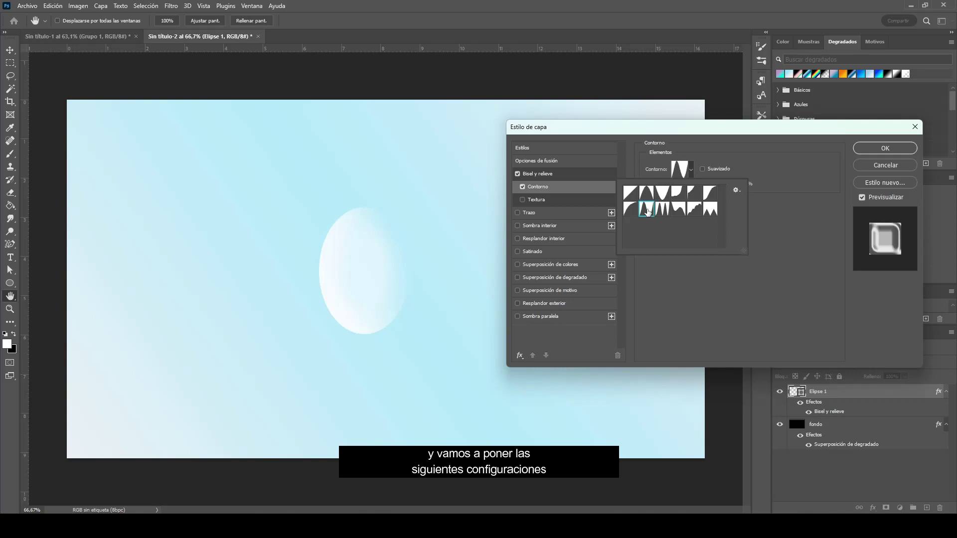
{"action": "left_click", "coordinate": [780, 222]}
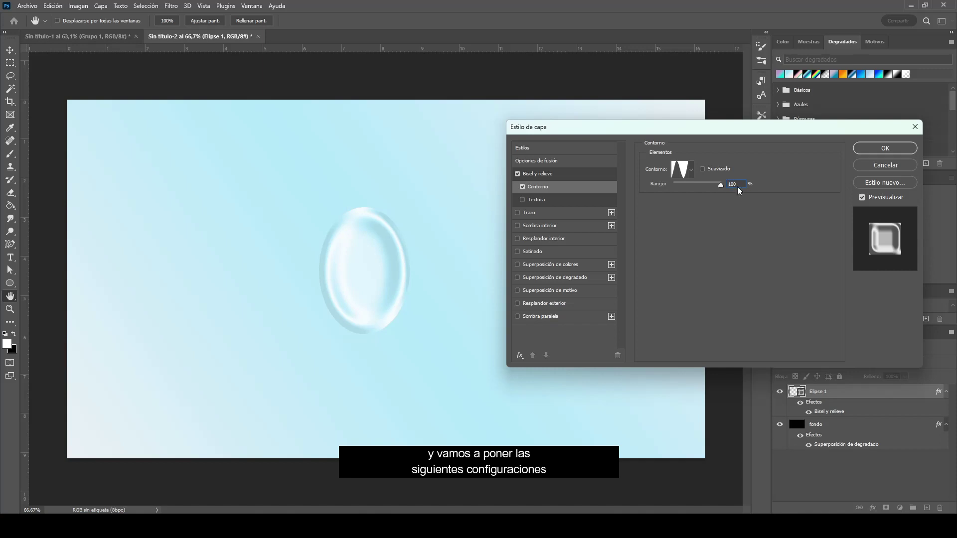
{"action": "left_click", "coordinate": [587, 175]}
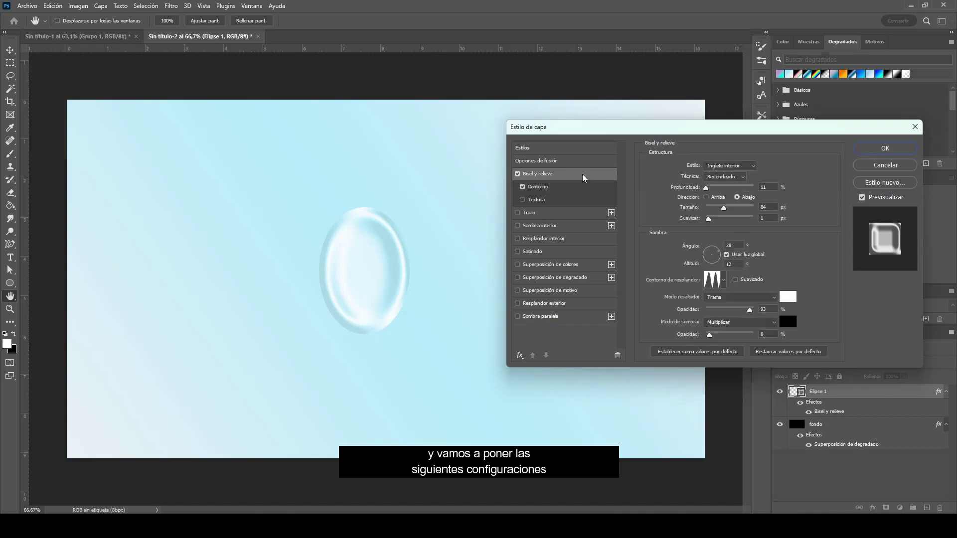
{"action": "left_click", "coordinate": [575, 194]}
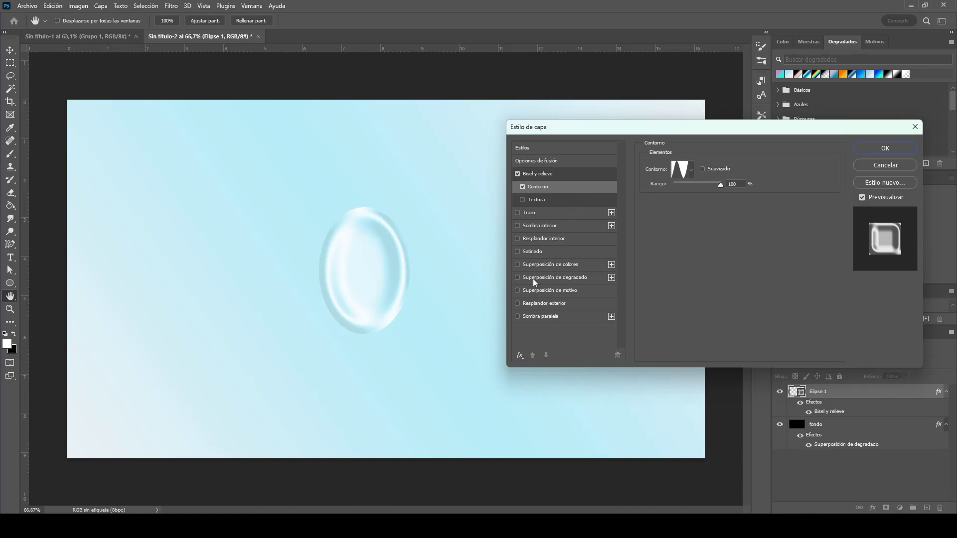
Add a gradient overlay to the ellipse and browse the preset groups to Iridiscente.
{"action": "left_click", "coordinate": [589, 283]}
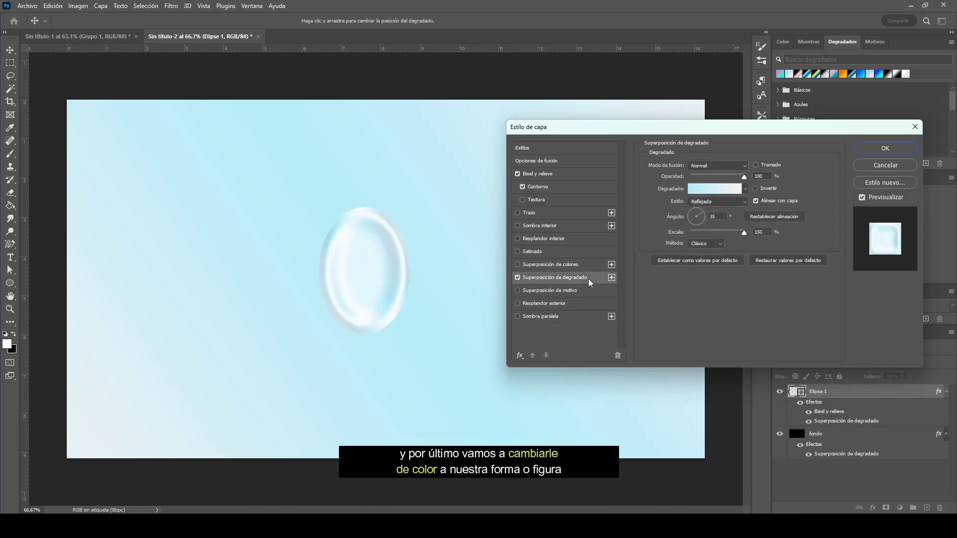
{"action": "left_click", "coordinate": [720, 192]}
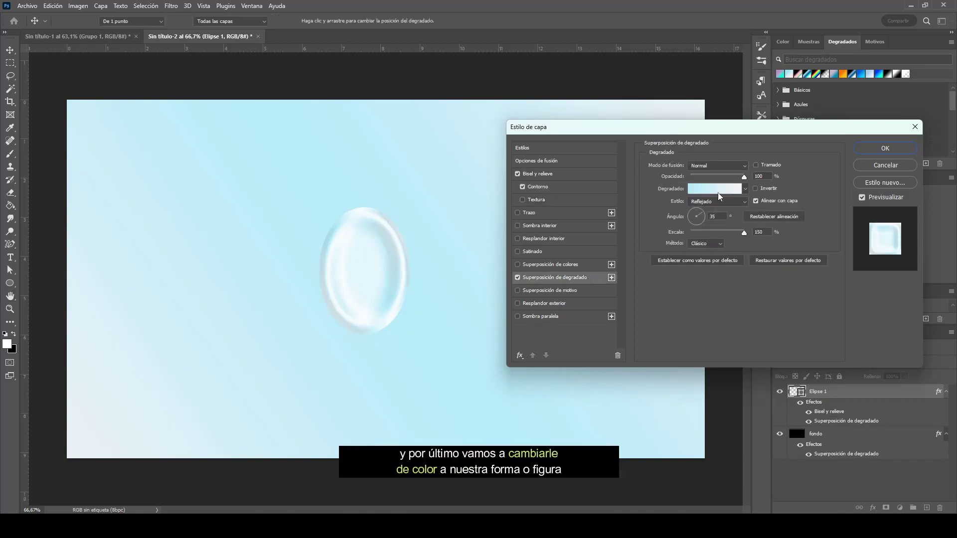
{"action": "left_click_drag", "start_coordinate": [746, 103], "coordinate": [750, 126]}
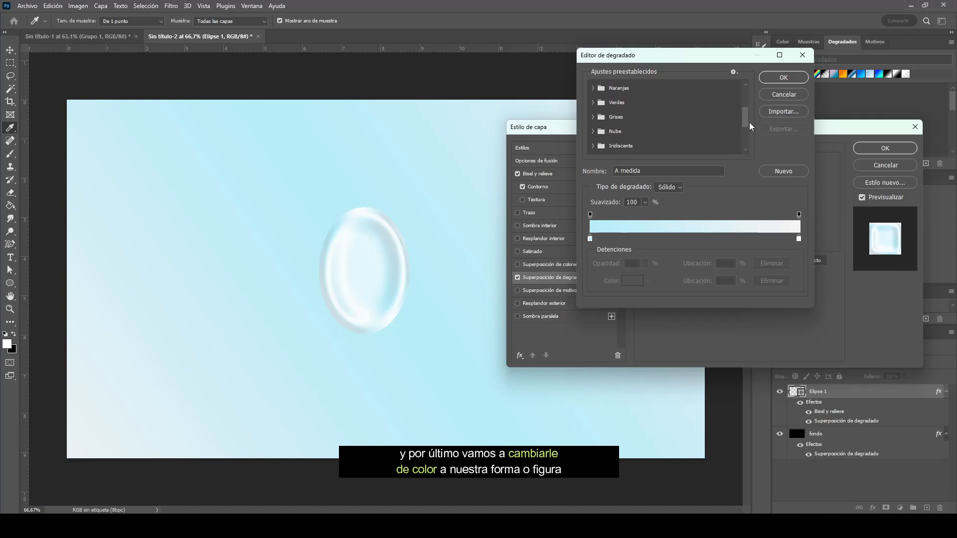
{"action": "left_click", "coordinate": [592, 116]}
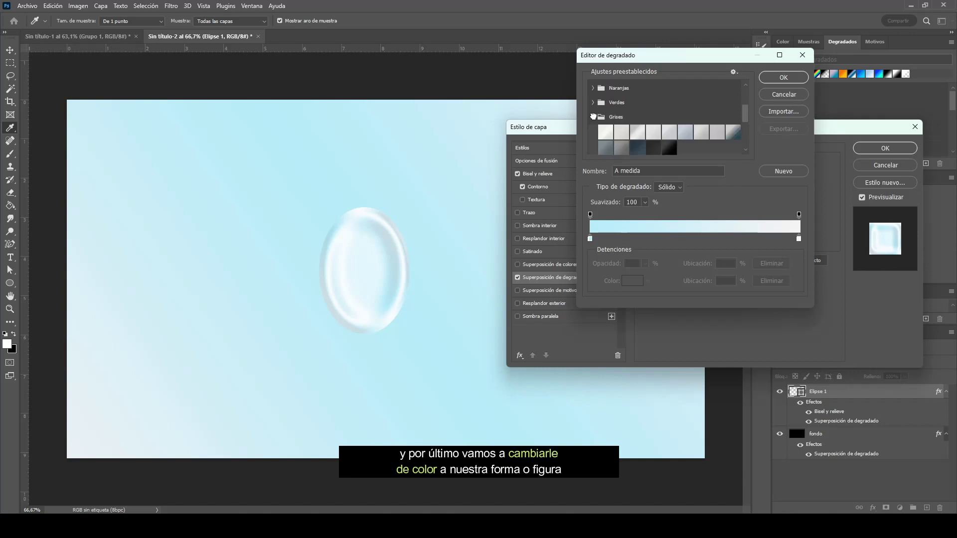
{"action": "left_click", "coordinate": [593, 117]}
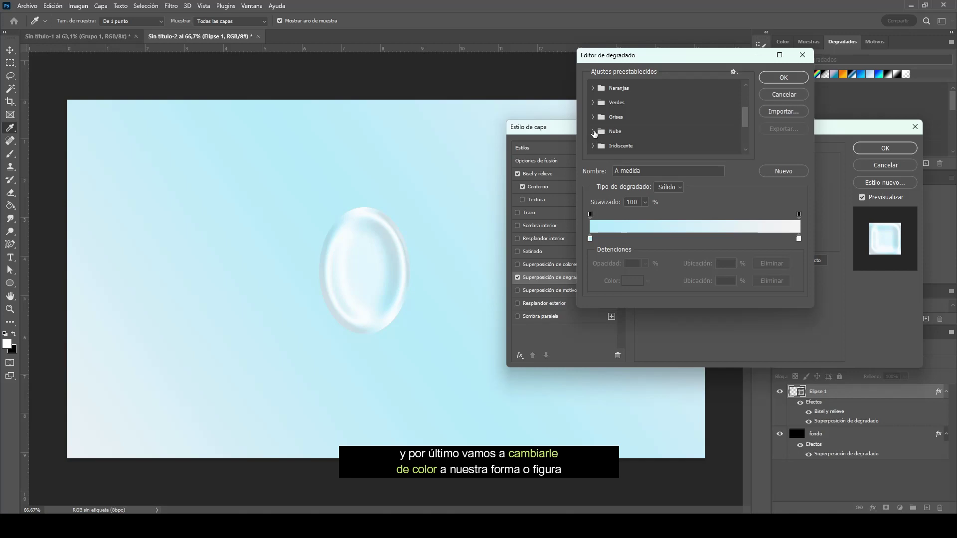
{"action": "left_click", "coordinate": [593, 131]}
{"action": "left_click", "coordinate": [592, 132]}
{"action": "scroll", "coordinate": [605, 129], "scroll_direction": "down", "scroll_amount": 1}
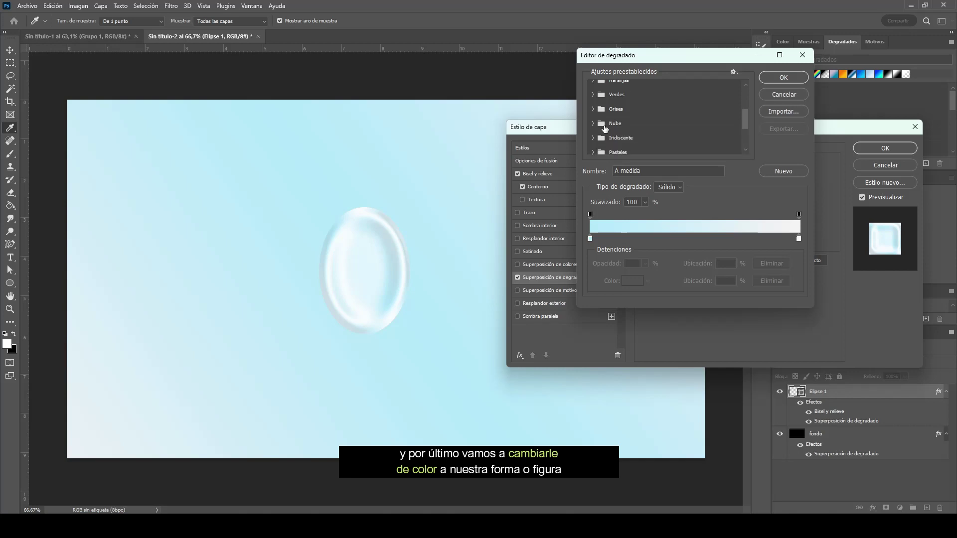
{"action": "left_click", "coordinate": [597, 137]}
{"action": "scroll", "coordinate": [600, 135], "scroll_direction": "down", "scroll_amount": 1}
{"action": "scroll", "coordinate": [610, 127], "scroll_direction": "down", "scroll_amount": 1}
Compare Iridiscente gradients, settle on purple-to-teal Iridiscente_12, and commit the layer style.
{"action": "left_click", "coordinate": [620, 123]}
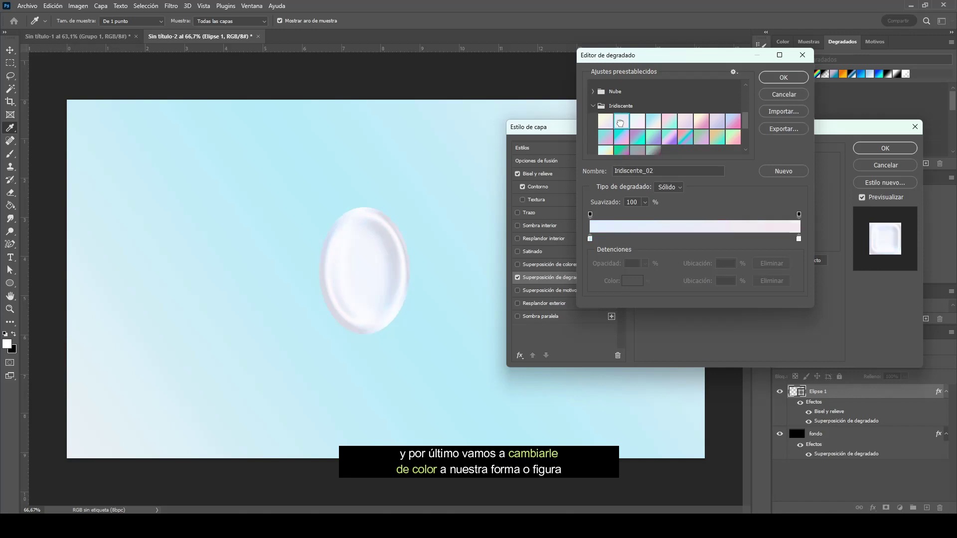
{"action": "left_click", "coordinate": [656, 122]}
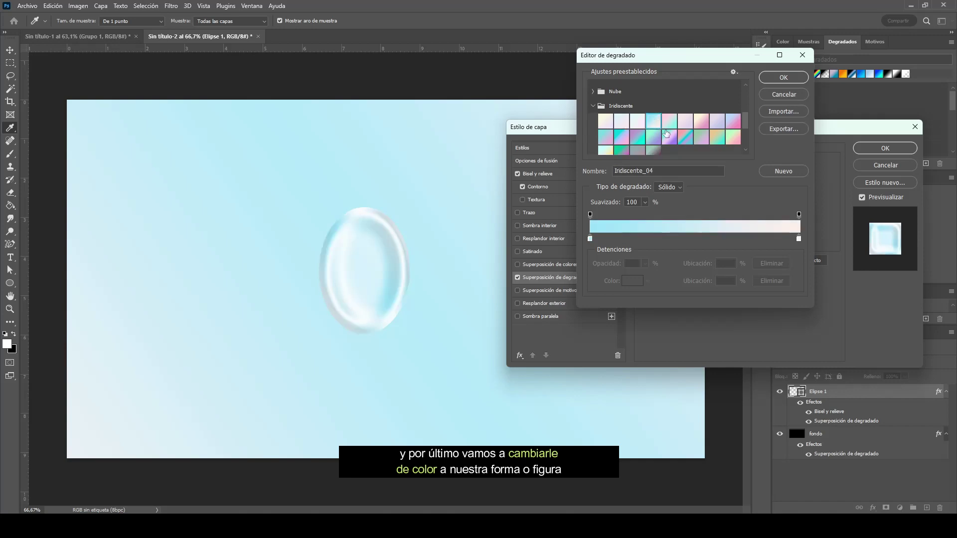
{"action": "left_click", "coordinate": [637, 139]}
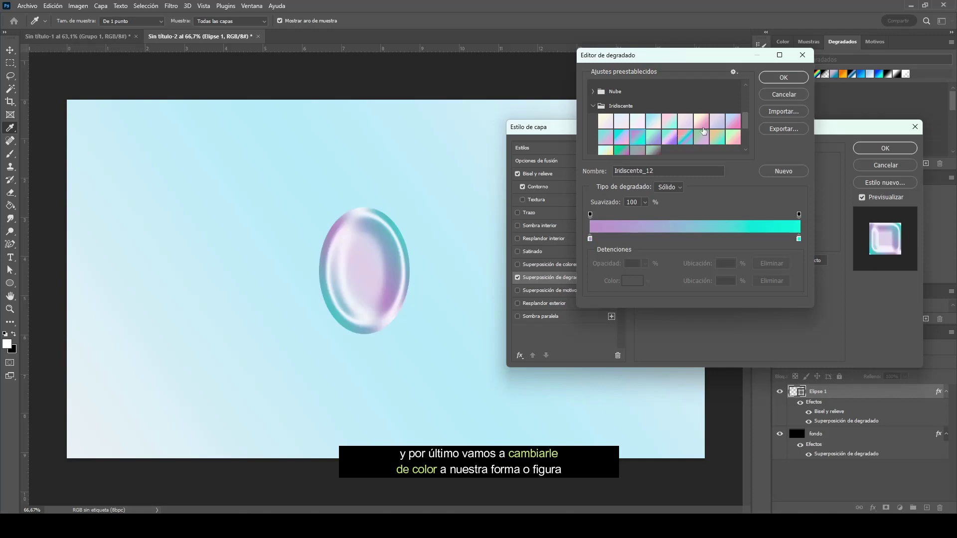
{"action": "left_click", "coordinate": [716, 120]}
{"action": "left_click", "coordinate": [732, 122]}
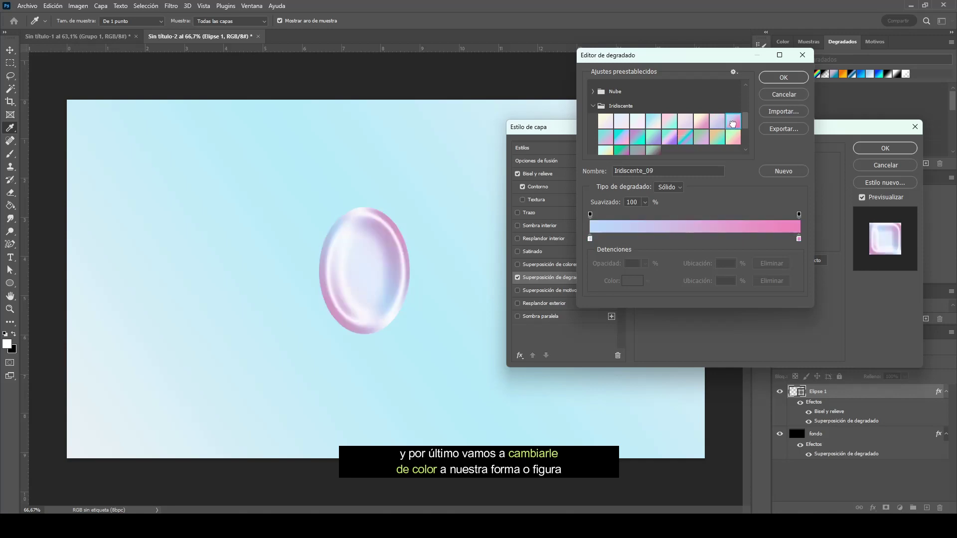
{"action": "left_click", "coordinate": [683, 137]}
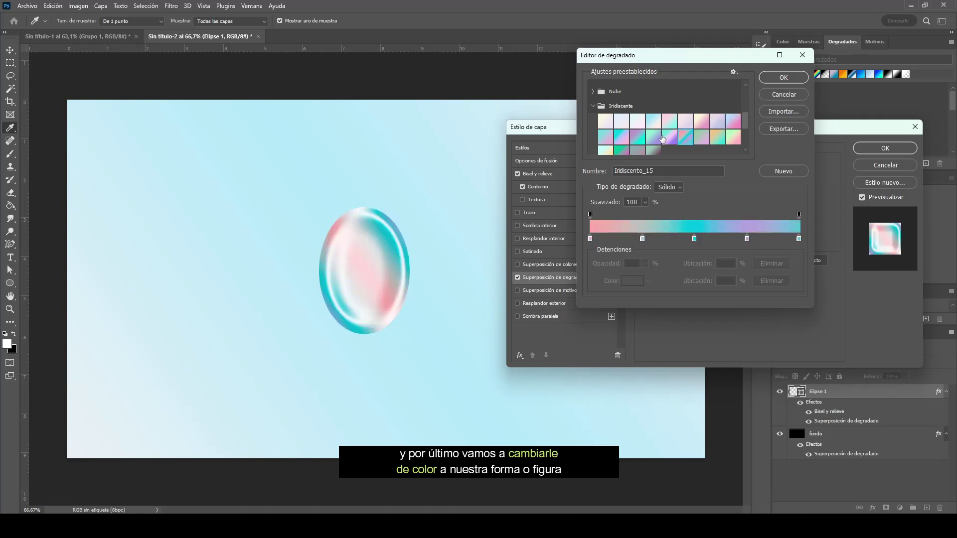
{"action": "left_click", "coordinate": [652, 141]}
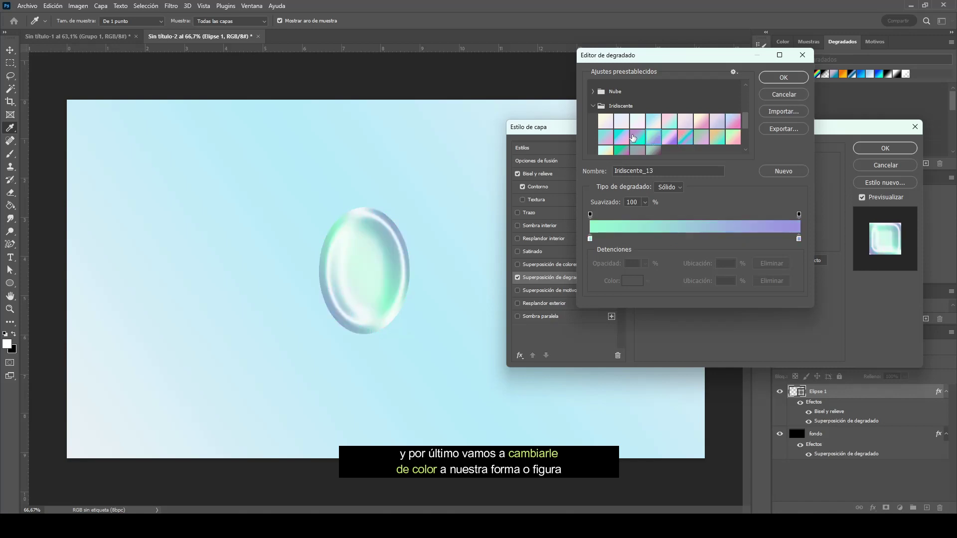
{"action": "left_click", "coordinate": [637, 136]}
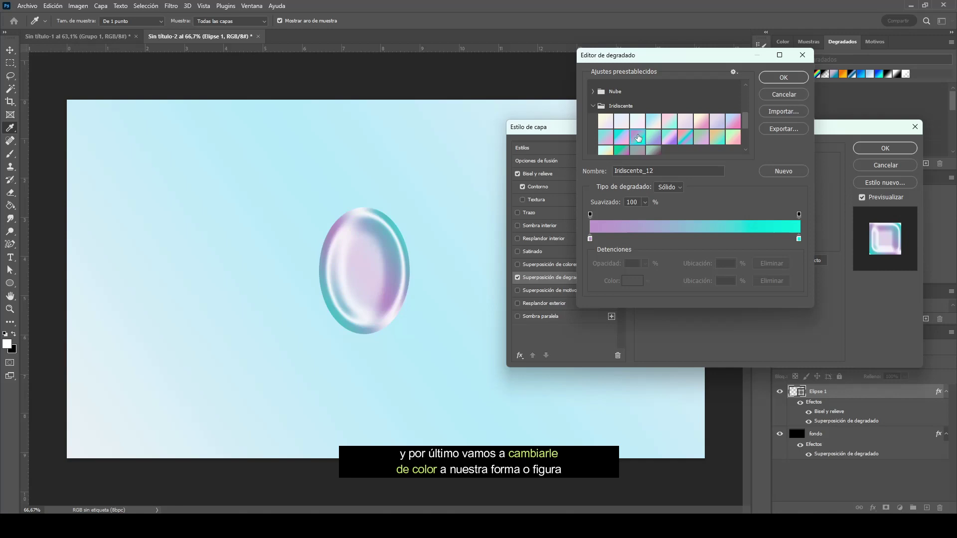
{"action": "left_click", "coordinate": [784, 79]}
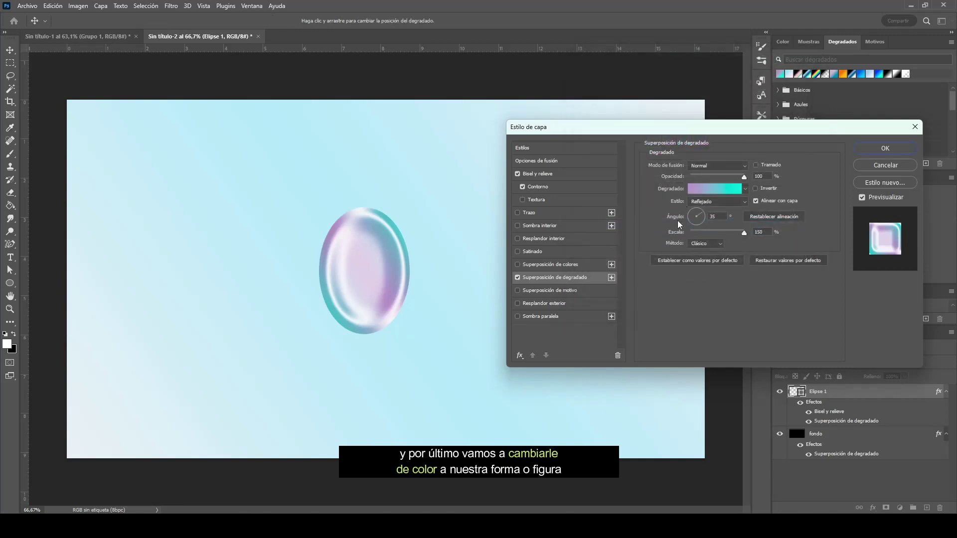
{"action": "left_click", "coordinate": [882, 150]}
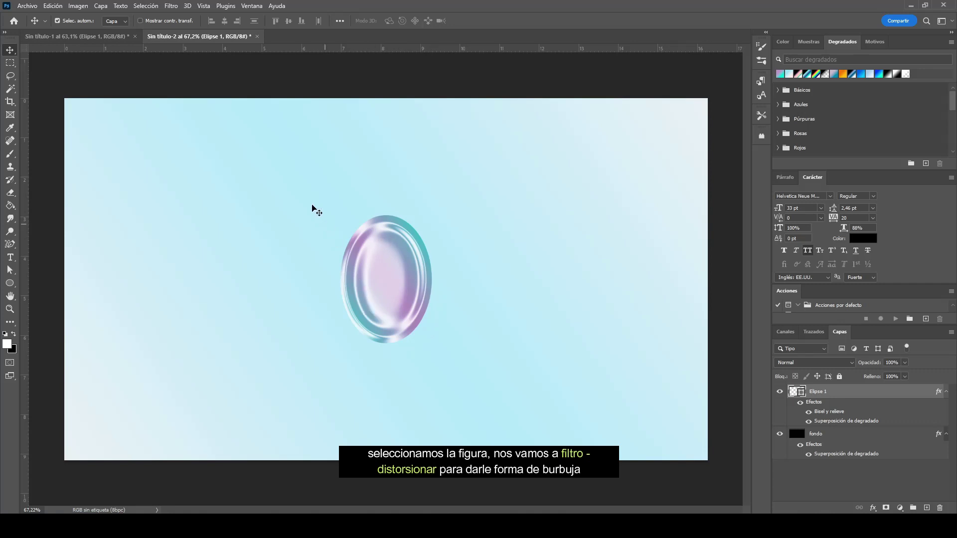
Start the Distorsionar shear filter on the ellipse, converting it to a smart object.
{"action": "left_click", "coordinate": [172, 6]}
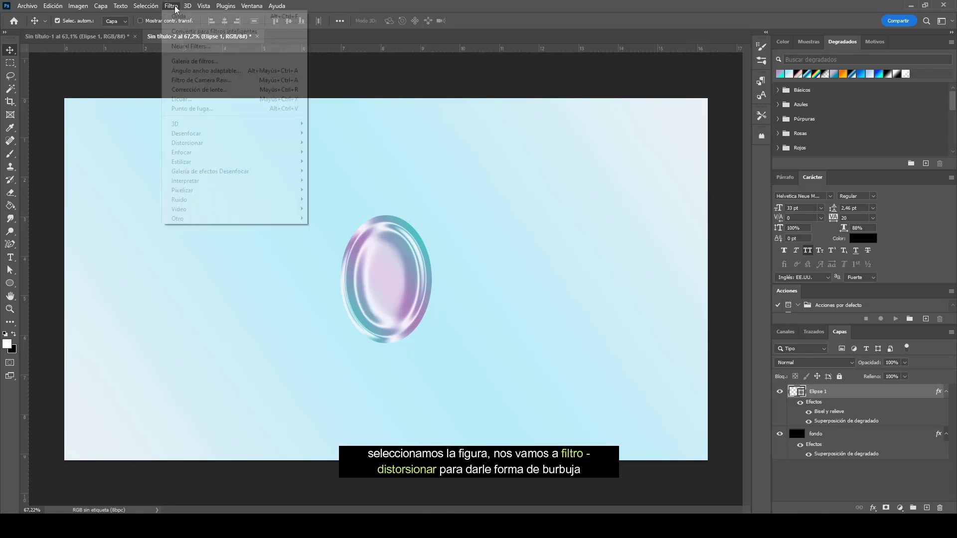
{"action": "mouse_move", "coordinate": [194, 142]}
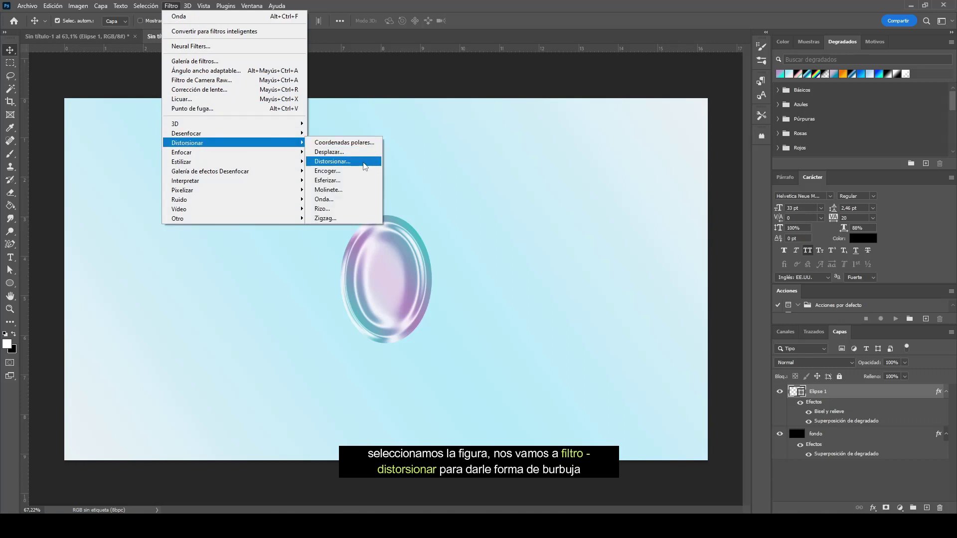
{"action": "left_click", "coordinate": [366, 166]}
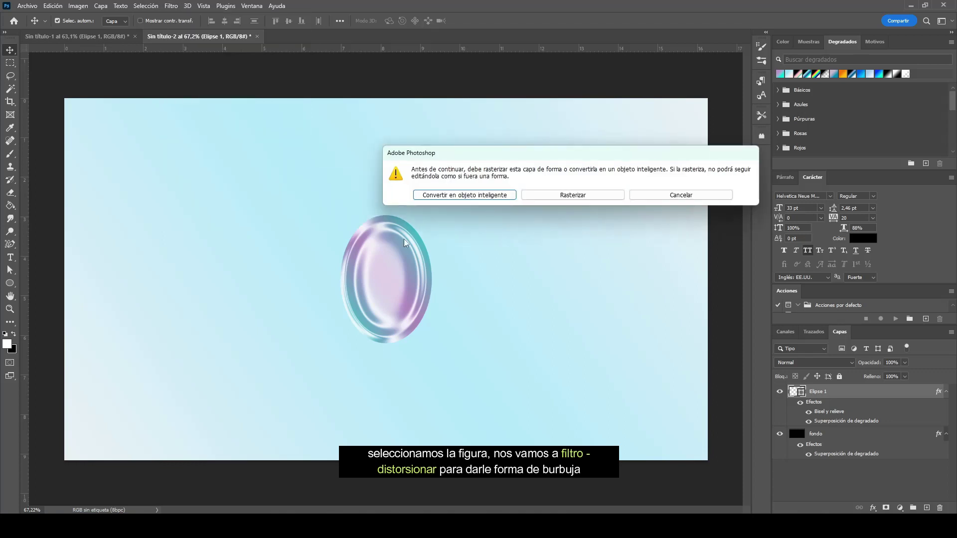
{"action": "left_click", "coordinate": [468, 196]}
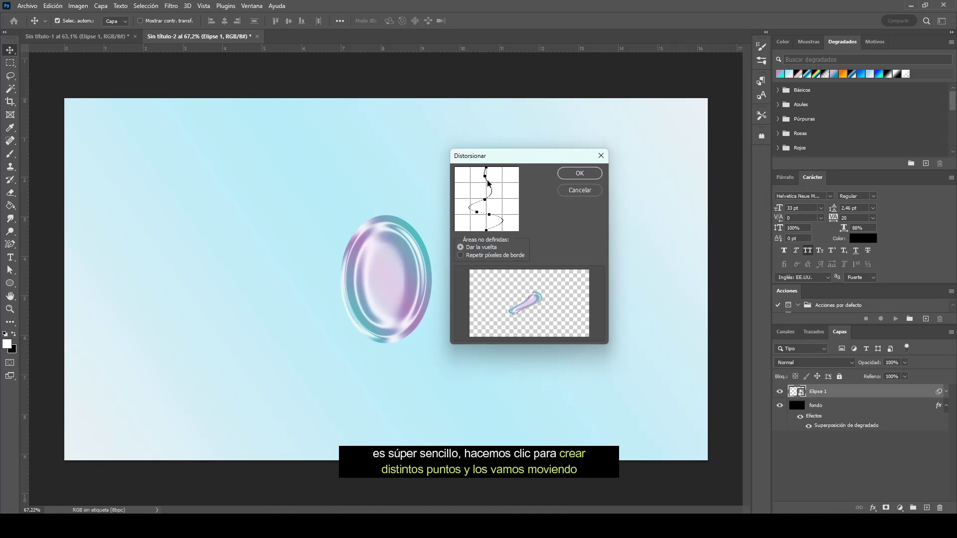
Bend the shear curve with added points into a D-shaped bulge and apply it.
{"action": "left_click", "coordinate": [489, 185]}
{"action": "mouse_move", "coordinate": [488, 187]}
{"action": "left_mouse_down"}
{"action": "mouse_move", "coordinate": [477, 189]}
{"action": "mouse_move", "coordinate": [486, 210]}
{"action": "left_mouse_up"}
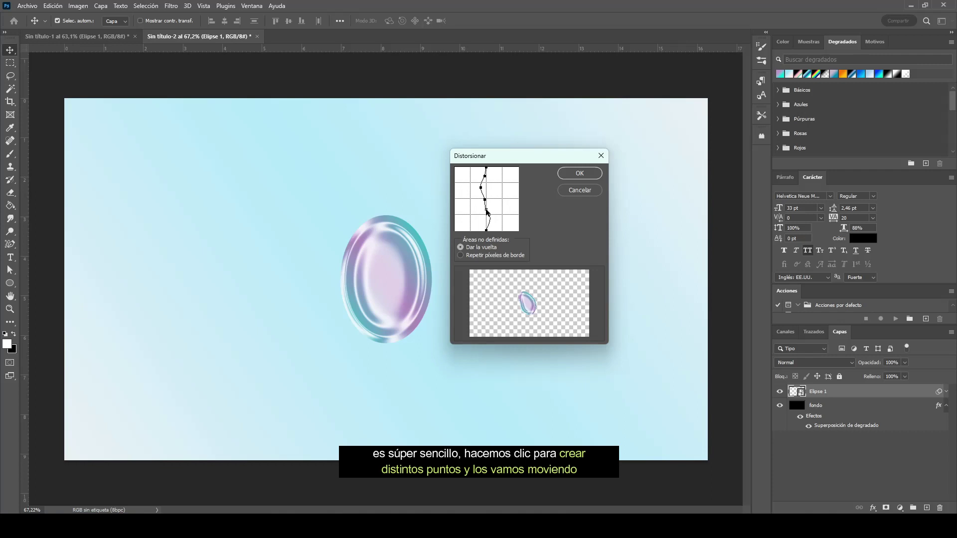
{"action": "left_click", "coordinate": [487, 219]}
{"action": "left_click_drag", "start_coordinate": [482, 189], "coordinate": [487, 190]}
{"action": "left_click_drag", "start_coordinate": [484, 202], "coordinate": [492, 202]}
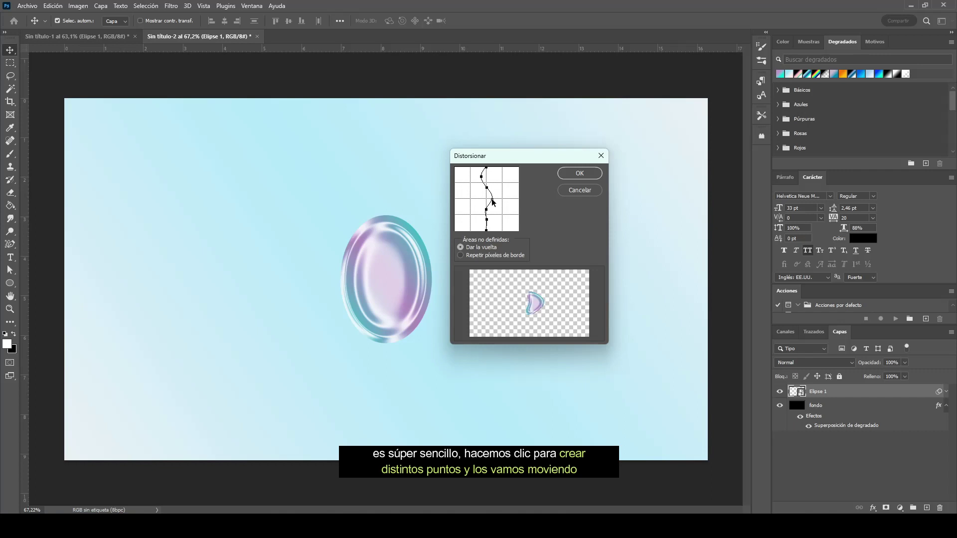
{"action": "left_click_drag", "start_coordinate": [486, 220], "coordinate": [480, 220]}
{"action": "left_click", "coordinate": [574, 174]}
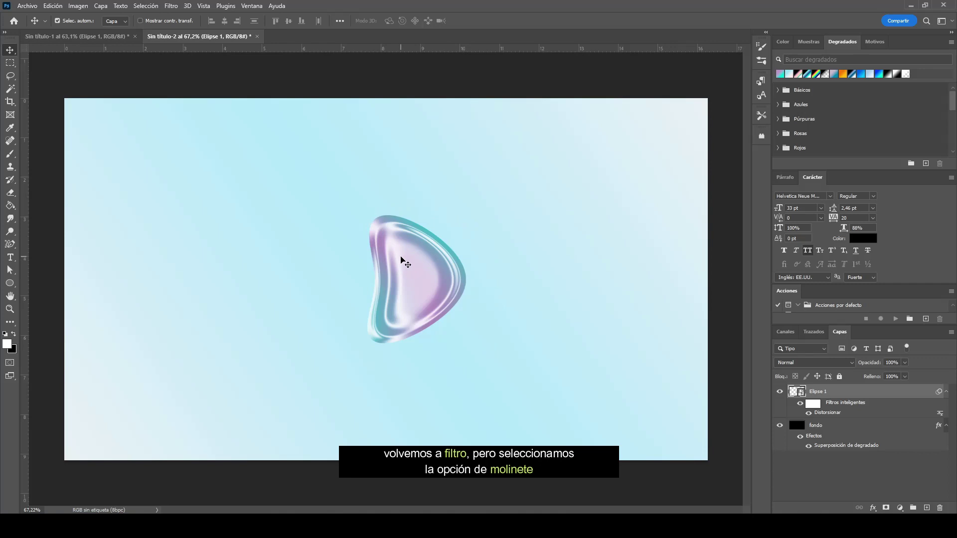
Twist the Elipse 1 bubble with a Molinete (twirl) smart filter at a -20° angle.
{"action": "left_click", "coordinate": [176, 9]}
{"action": "mouse_move", "coordinate": [187, 142]}
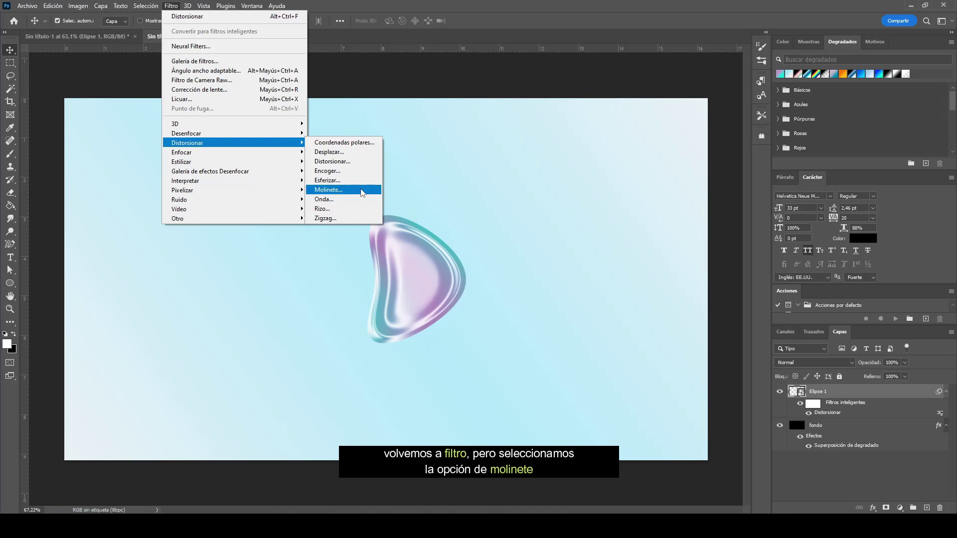
{"action": "left_click", "coordinate": [362, 193]}
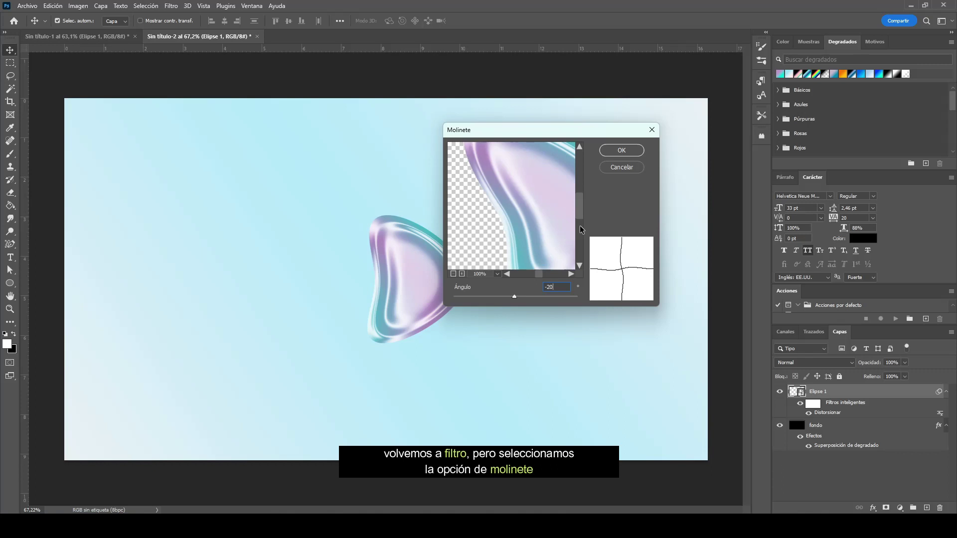
{"action": "left_click", "coordinate": [627, 151]}
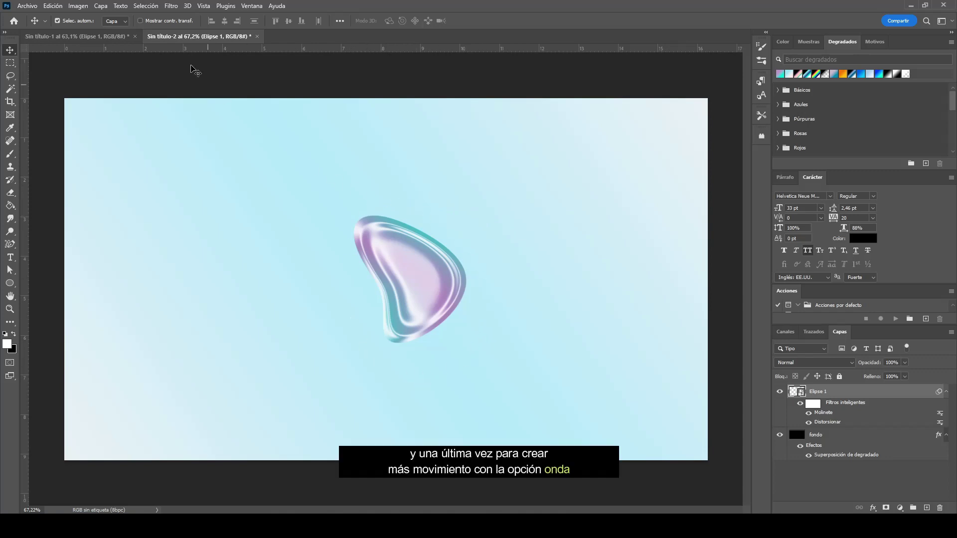
Ripple the bubble with an Onda wave filter, raising wavelength to about 374/375.
{"action": "left_click", "coordinate": [167, 6]}
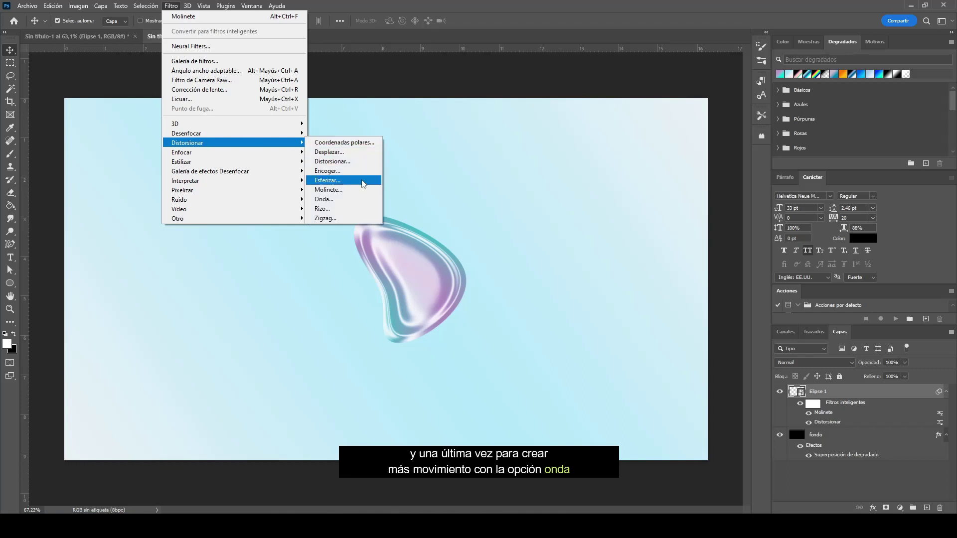
{"action": "left_click", "coordinate": [363, 201]}
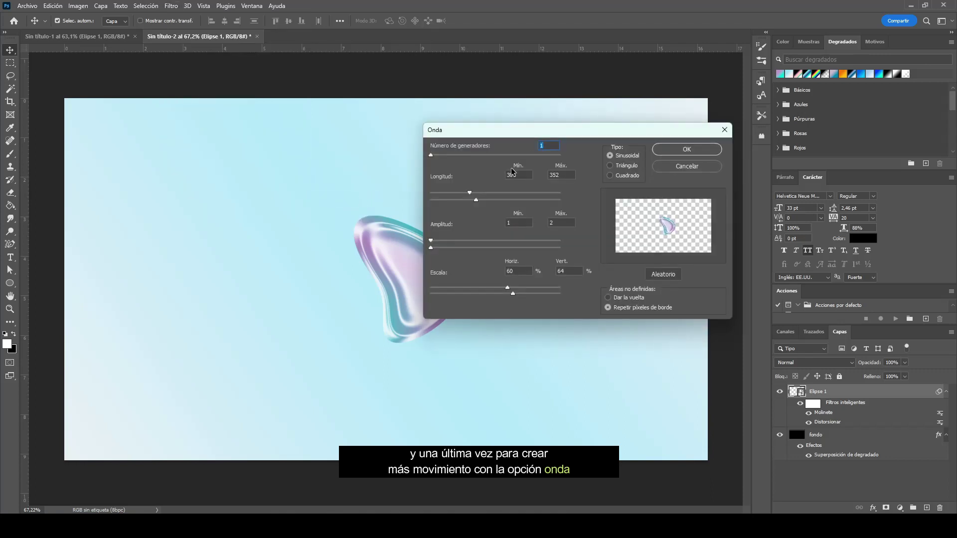
{"action": "left_click_drag", "start_coordinate": [540, 136], "coordinate": [549, 177]}
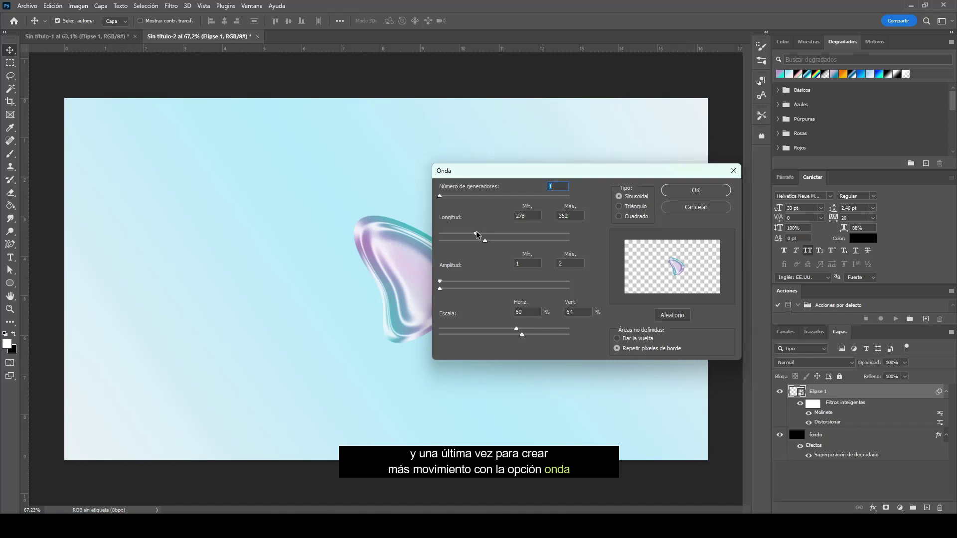
{"action": "left_click_drag", "start_coordinate": [477, 235], "coordinate": [488, 234]}
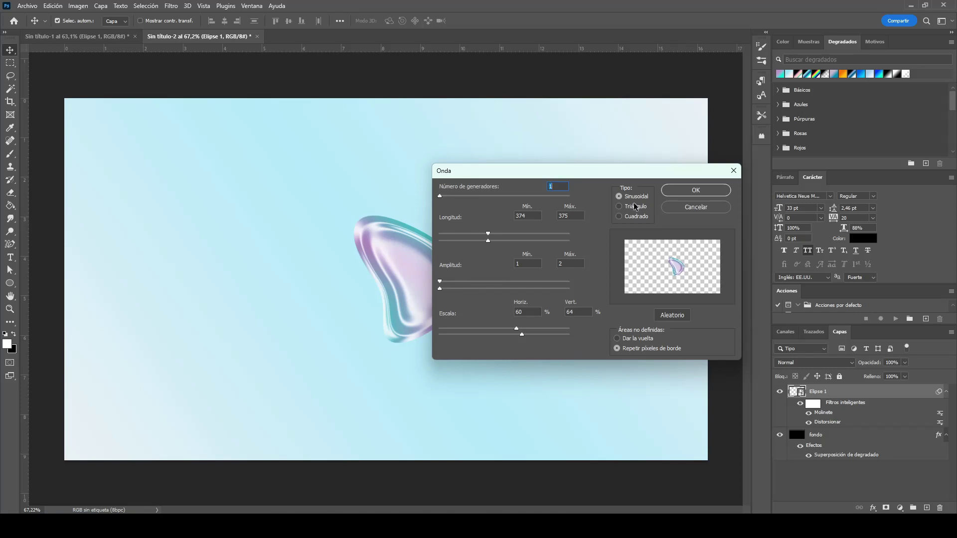
{"action": "left_click", "coordinate": [699, 190]}
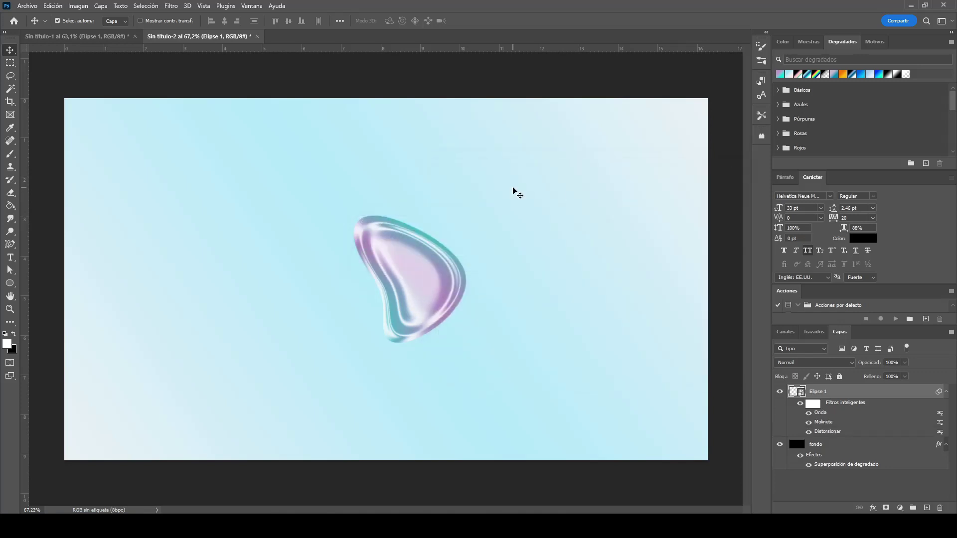
{"action": "key", "text": "ctrl+t"}
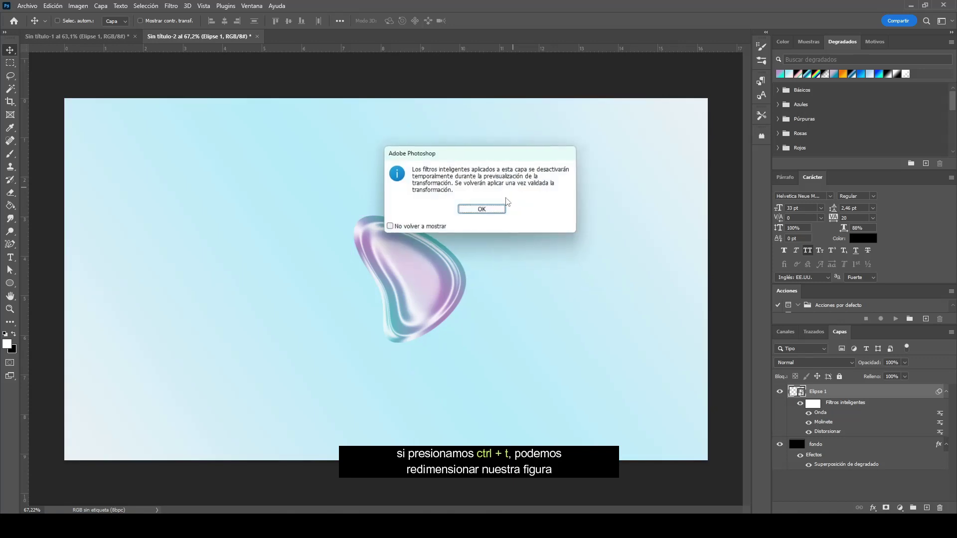
{"action": "left_click", "coordinate": [476, 213]}
{"action": "left_click_drag", "start_coordinate": [399, 292], "coordinate": [401, 291]}
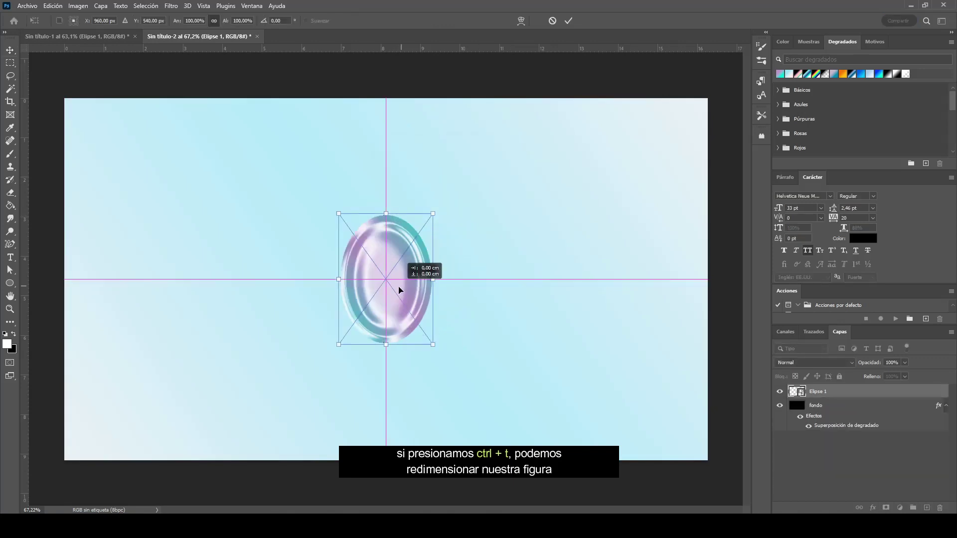
{"action": "left_click", "coordinate": [568, 20]}
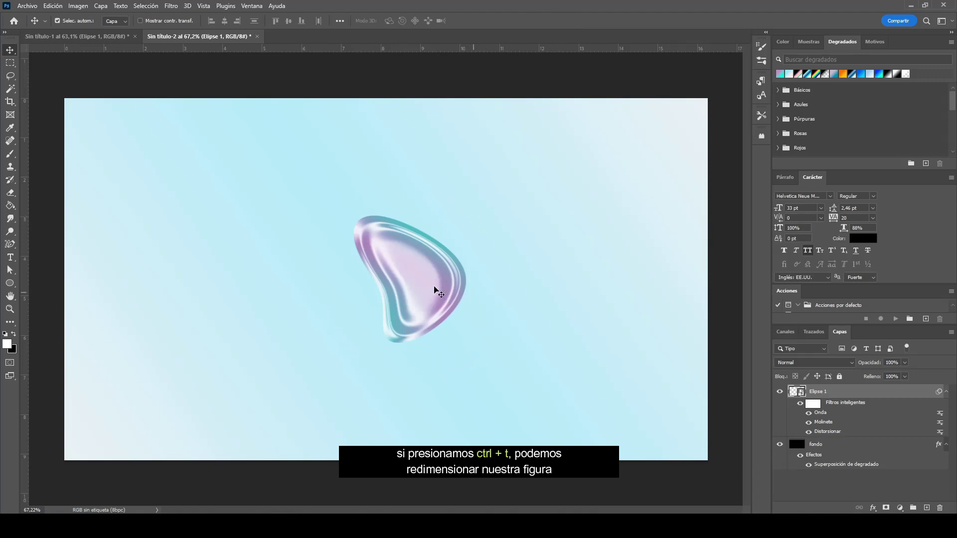
{"action": "scroll", "coordinate": [419, 284], "scroll_direction": "up", "scroll_amount": 2}
{"action": "scroll", "coordinate": [417, 285], "scroll_direction": "down", "scroll_amount": 2}
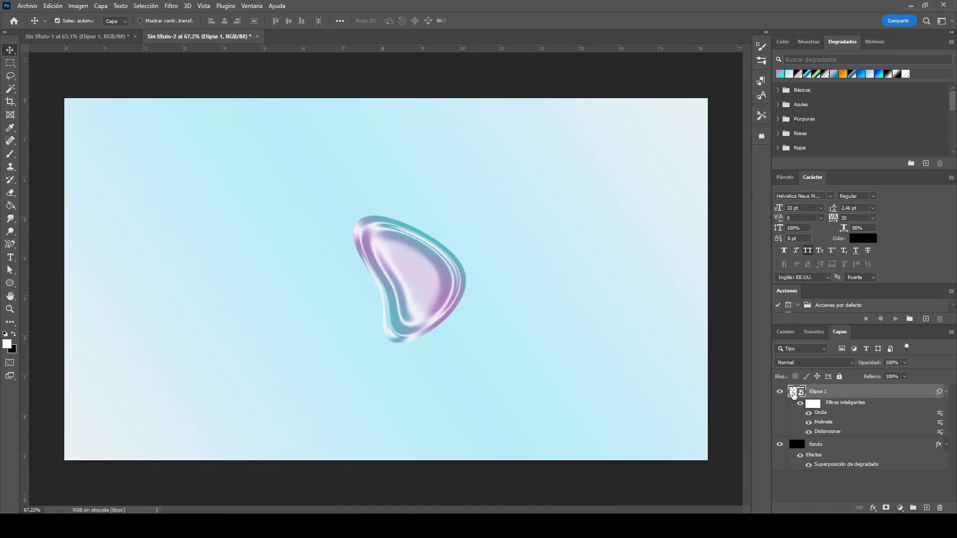
Load Elipse 1's outline as a selection and enter a 13-pixel Contraer amount.
{"action": "key", "text": "ctrl"}
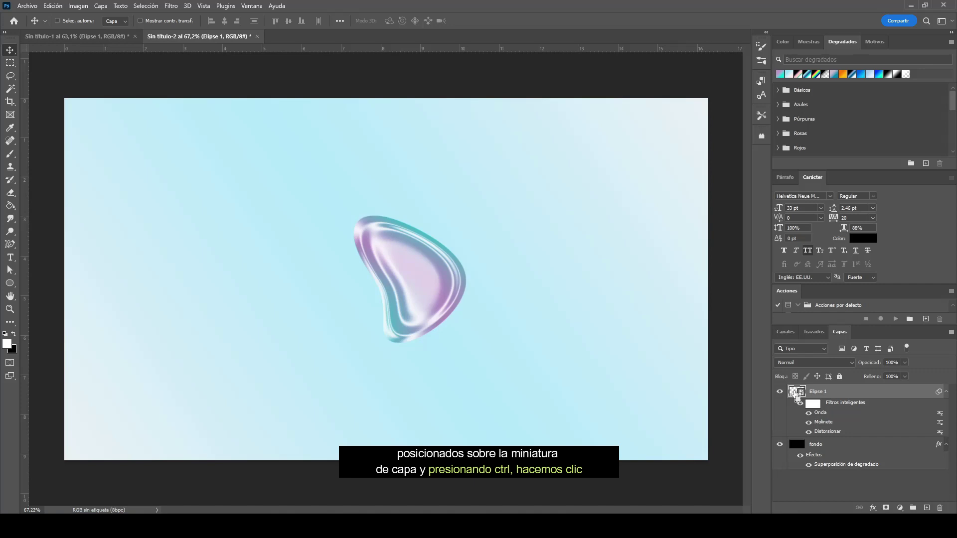
{"action": "left_click", "coordinate": [795, 394], "text": "ctrl"}
{"action": "left_click", "coordinate": [147, 5]}
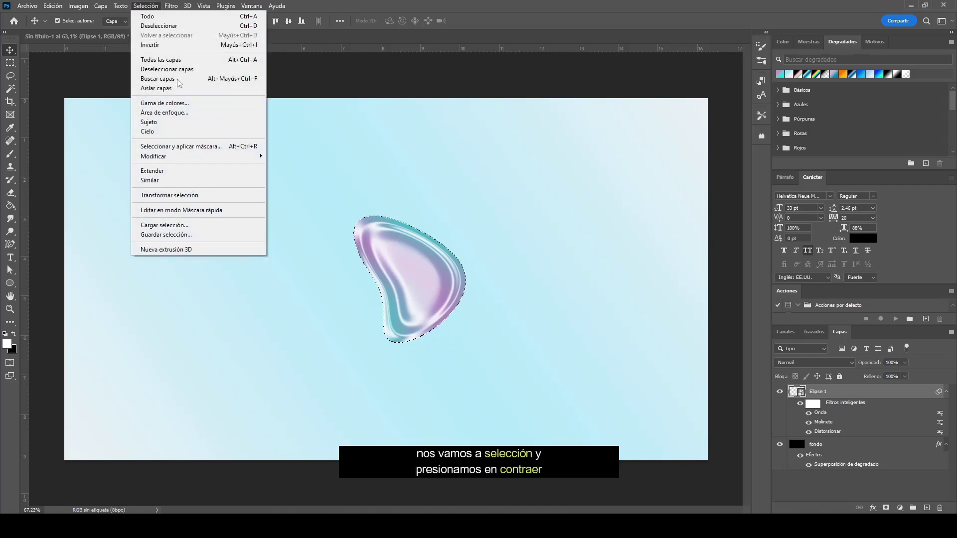
{"action": "mouse_move", "coordinate": [154, 156]}
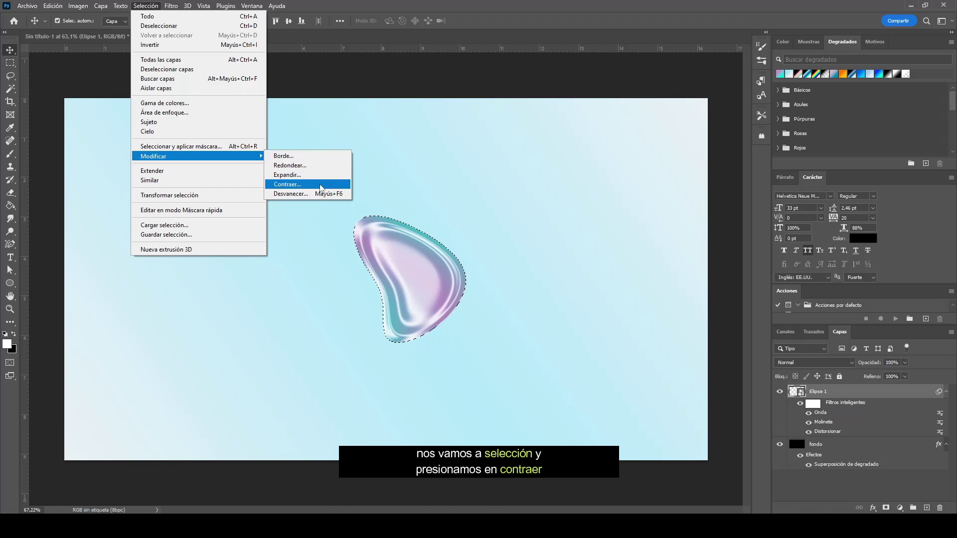
{"action": "left_click", "coordinate": [320, 188]}
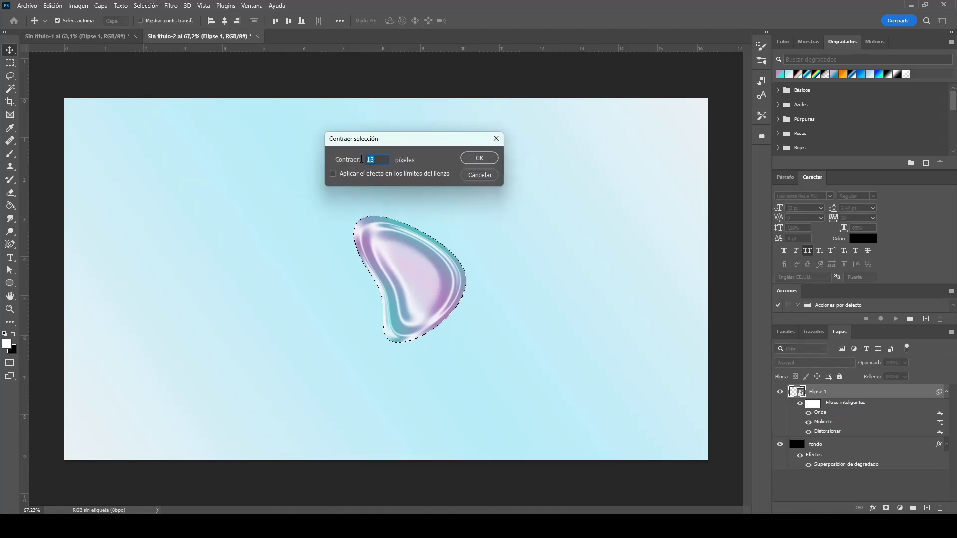
{"action": "type", "text": "11"}
{"action": "left_click_drag", "start_coordinate": [376, 160], "coordinate": [363, 160]}
Contract the selection by 13 px and add an inverted mask, leaving only the ring.
{"action": "type", "text": "3"}
{"action": "left_click", "coordinate": [487, 159]}
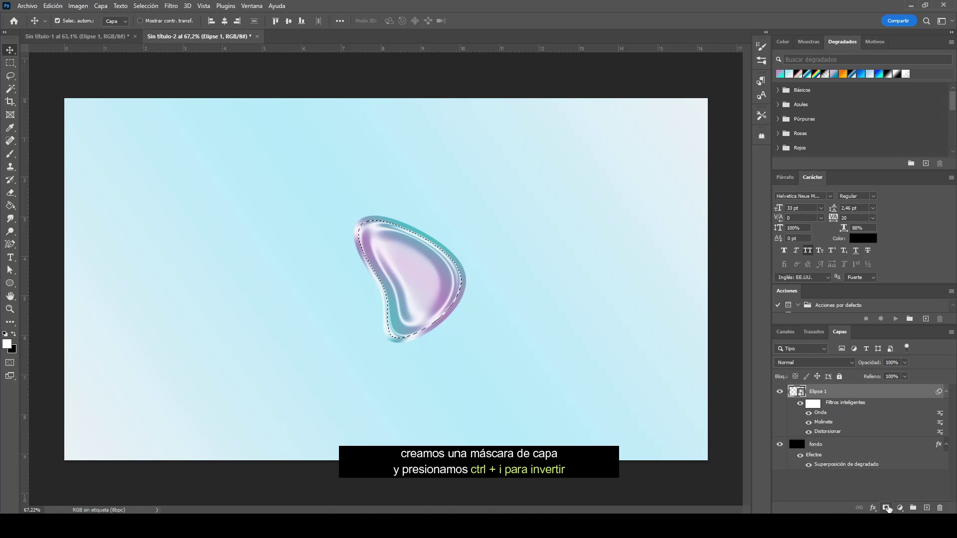
{"action": "left_click", "coordinate": [886, 508]}
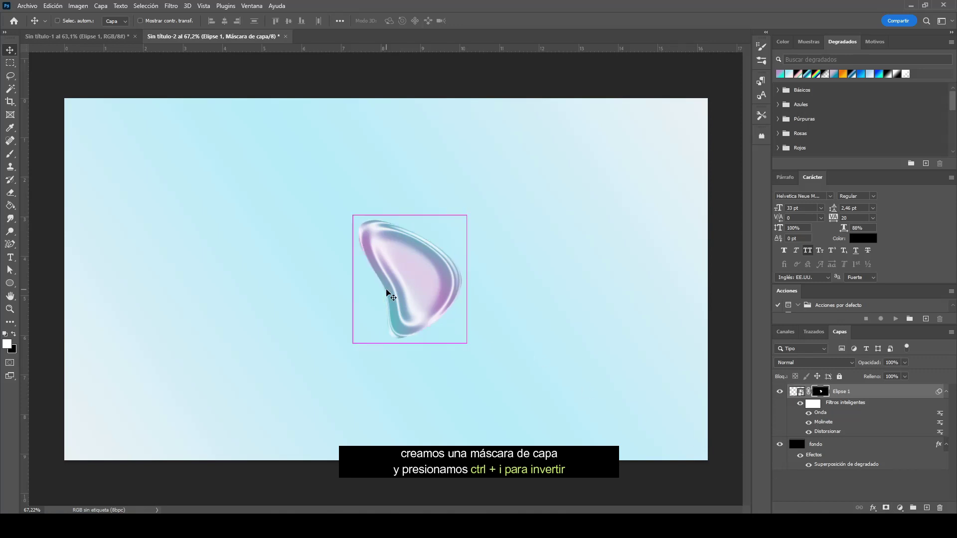
{"action": "key", "text": "ctrl+i"}
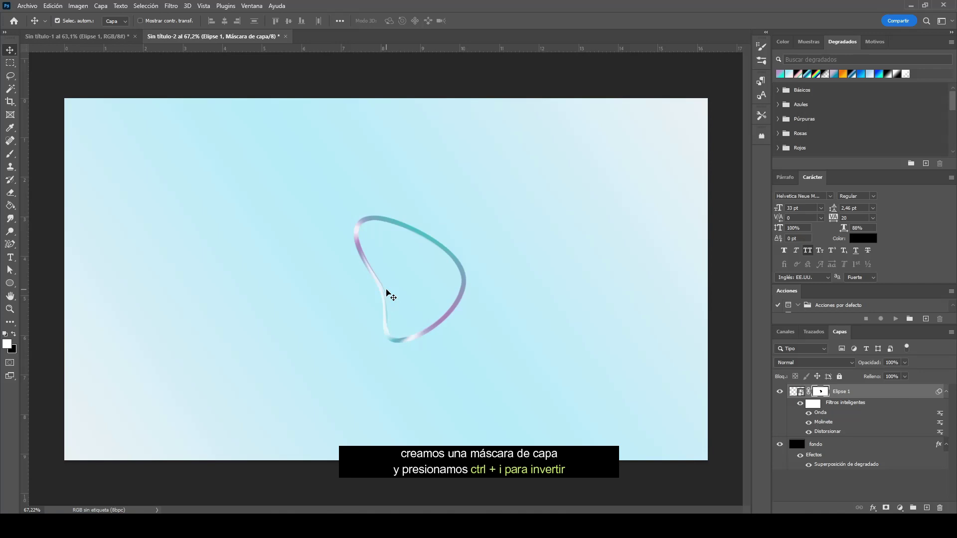
{"action": "scroll", "coordinate": [388, 279], "scroll_direction": "up", "scroll_amount": 1}
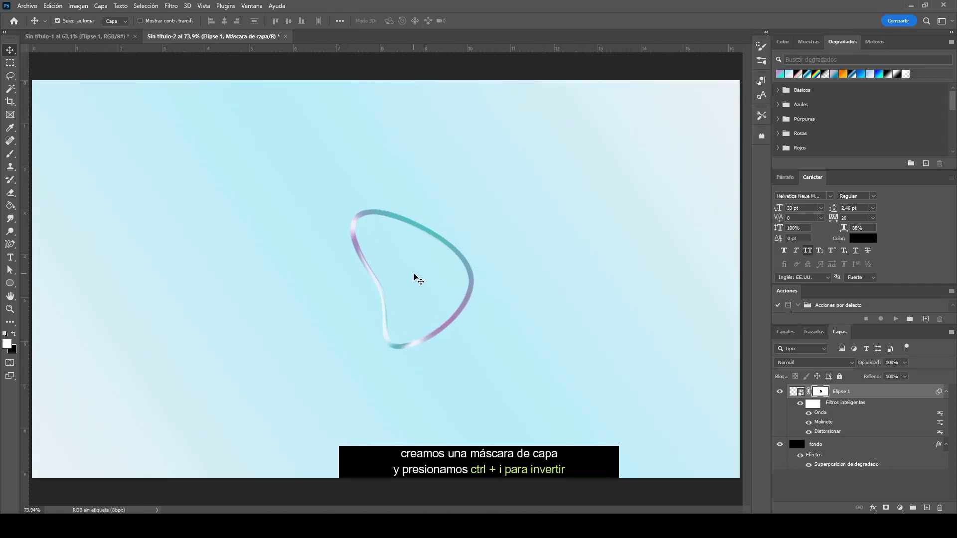
Pick the standard soft Brush with about 7% flow and size 65.
{"action": "left_click", "coordinate": [11, 155]}
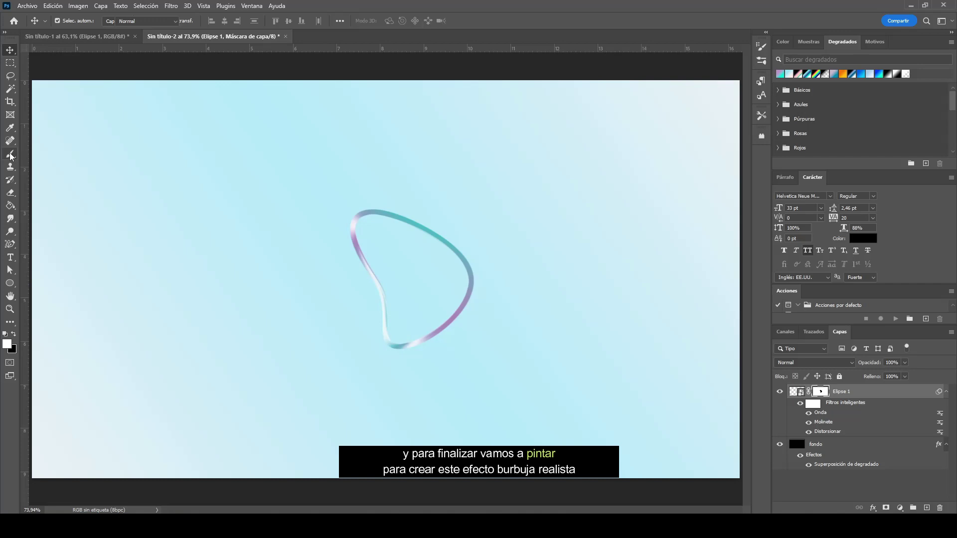
{"action": "right_click", "coordinate": [11, 156]}
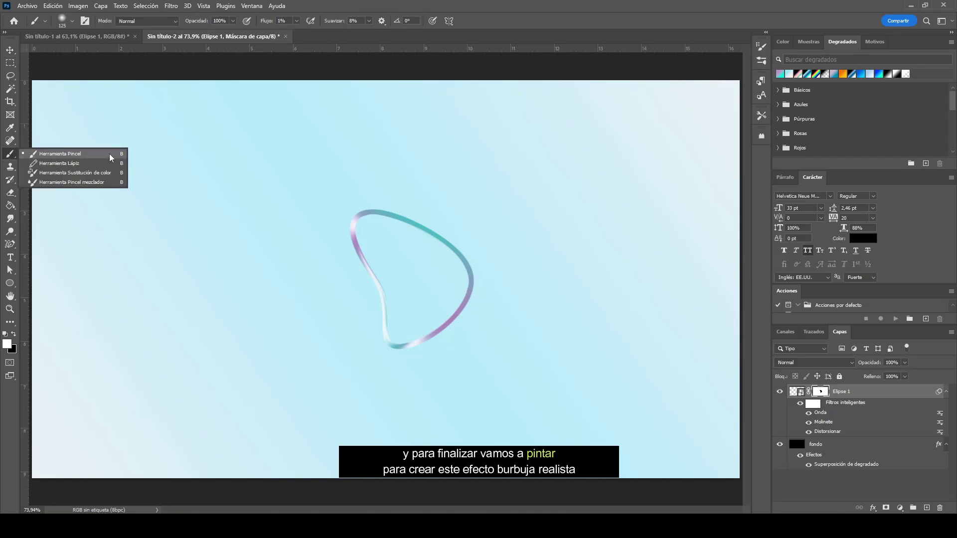
{"action": "left_click", "coordinate": [110, 158]}
{"action": "scroll", "coordinate": [437, 266], "scroll_direction": "up", "scroll_amount": 3}
{"action": "scroll", "coordinate": [443, 271], "scroll_direction": "up", "scroll_amount": 2}
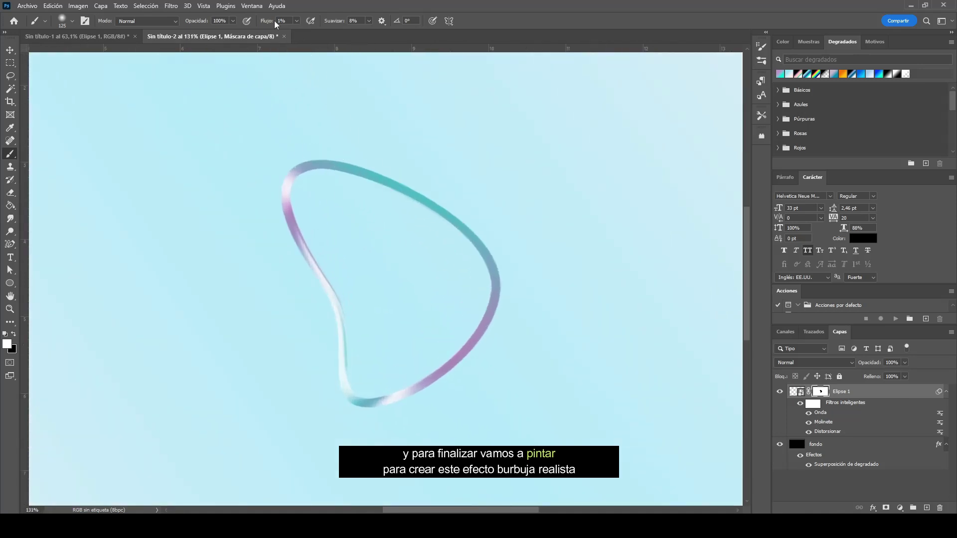
{"action": "left_click_drag", "start_coordinate": [272, 21], "coordinate": [277, 22]}
{"action": "right_click", "coordinate": [316, 189]}
{"action": "left_click_drag", "start_coordinate": [390, 214], "coordinate": [386, 214]}
Paint soft highlights on the mask inside the ring's left, right and upper edges.
{"action": "mouse_move", "coordinate": [306, 175]}
{"action": "left_mouse_down"}
{"action": "mouse_move", "coordinate": [315, 243]}
{"action": "mouse_move", "coordinate": [370, 398]}
{"action": "mouse_move", "coordinate": [393, 390]}
{"action": "left_mouse_up"}
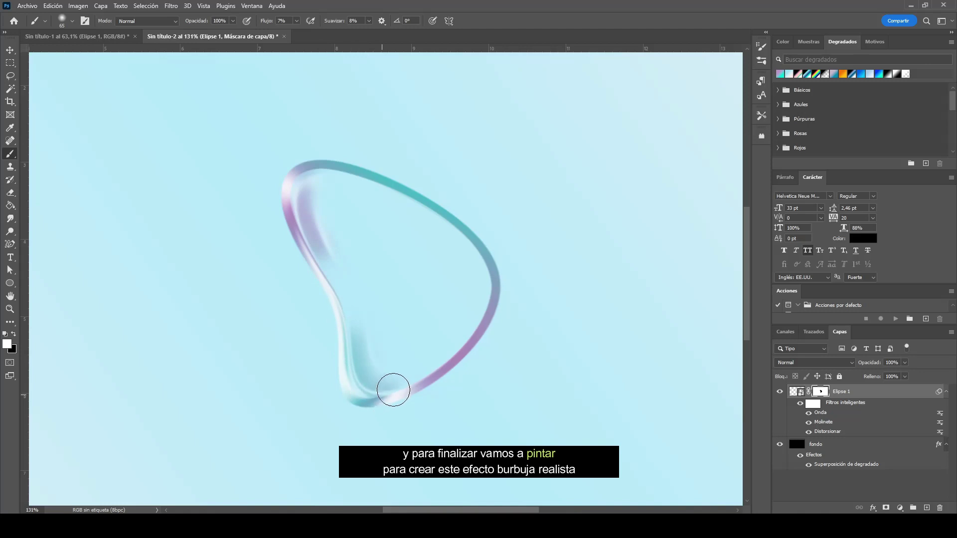
{"action": "mouse_move", "coordinate": [444, 224]}
{"action": "left_mouse_down"}
{"action": "mouse_move", "coordinate": [474, 263]}
{"action": "mouse_move", "coordinate": [473, 327]}
{"action": "left_mouse_up"}
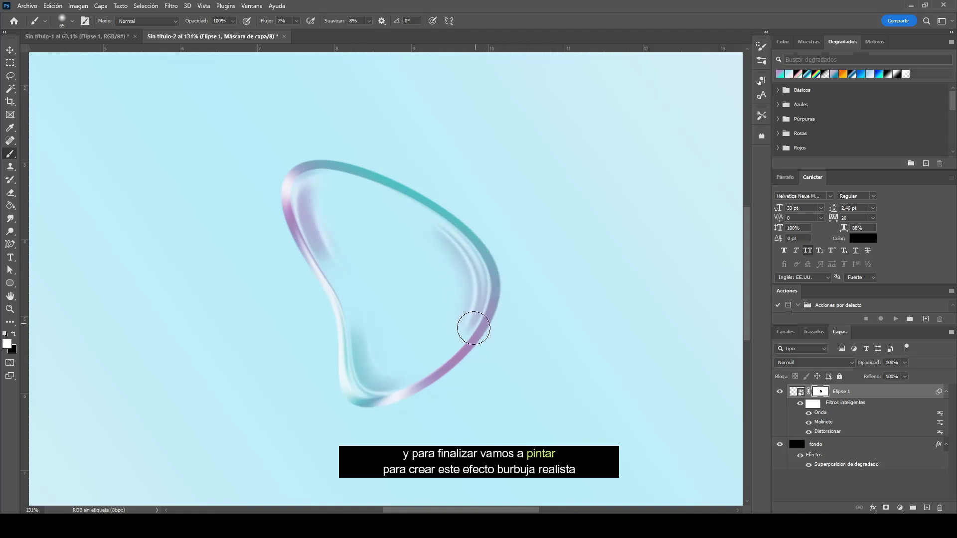
{"action": "mouse_move", "coordinate": [337, 184]}
{"action": "left_mouse_down"}
{"action": "mouse_move", "coordinate": [318, 177]}
{"action": "mouse_move", "coordinate": [299, 227]}
{"action": "mouse_move", "coordinate": [339, 290]}
{"action": "mouse_move", "coordinate": [357, 365]}
{"action": "left_mouse_up"}
{"action": "mouse_move", "coordinate": [318, 179]}
{"action": "left_mouse_down"}
{"action": "mouse_move", "coordinate": [402, 202]}
{"action": "mouse_move", "coordinate": [474, 265]}
{"action": "mouse_move", "coordinate": [444, 354]}
{"action": "mouse_move", "coordinate": [372, 403]}
{"action": "left_mouse_up"}
{"action": "scroll", "coordinate": [466, 219], "scroll_direction": "down", "scroll_amount": 1}
{"action": "scroll", "coordinate": [466, 219], "scroll_direction": "down", "scroll_amount": 2}
{"action": "scroll", "coordinate": [463, 218], "scroll_direction": "down", "scroll_amount": 2}
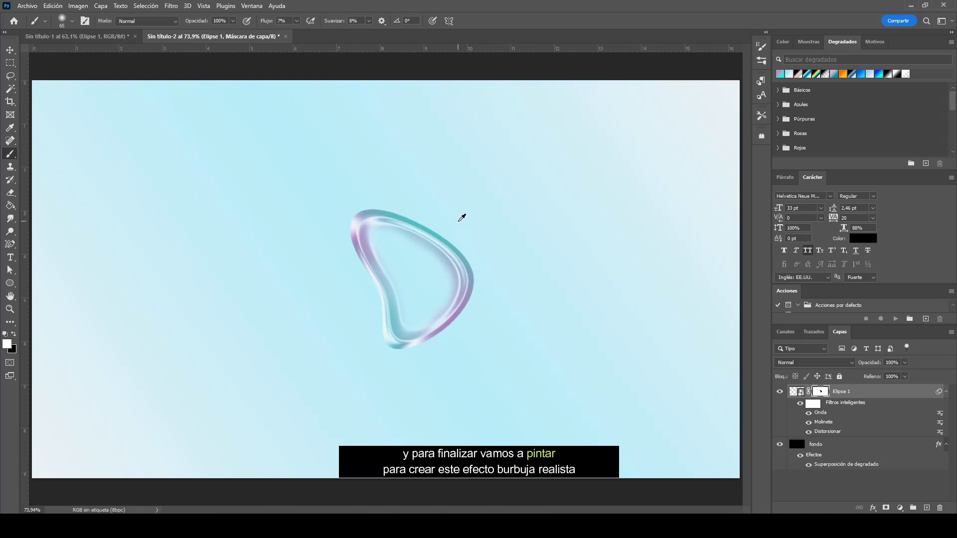
Lower the brush flow slightly and enlarge the brush to size 92.
{"action": "left_click_drag", "start_coordinate": [271, 24], "coordinate": [269, 25]}
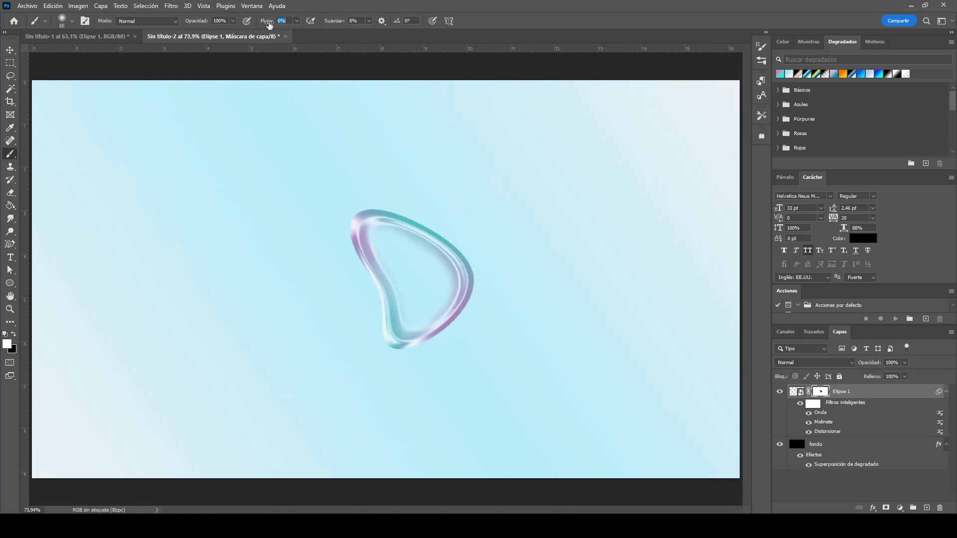
{"action": "right_click", "coordinate": [454, 275]}
{"action": "mouse_move", "coordinate": [476, 275]}
{"action": "left_mouse_down"}
{"action": "mouse_move", "coordinate": [413, 239]}
{"action": "mouse_move", "coordinate": [387, 254]}
{"action": "mouse_move", "coordinate": [438, 299]}
{"action": "mouse_move", "coordinate": [398, 244]}
{"action": "mouse_move", "coordinate": [427, 291]}
{"action": "left_mouse_up"}
{"action": "left_click", "coordinate": [372, 232]}
{"action": "scroll", "coordinate": [548, 272], "scroll_direction": "down", "scroll_amount": 1}
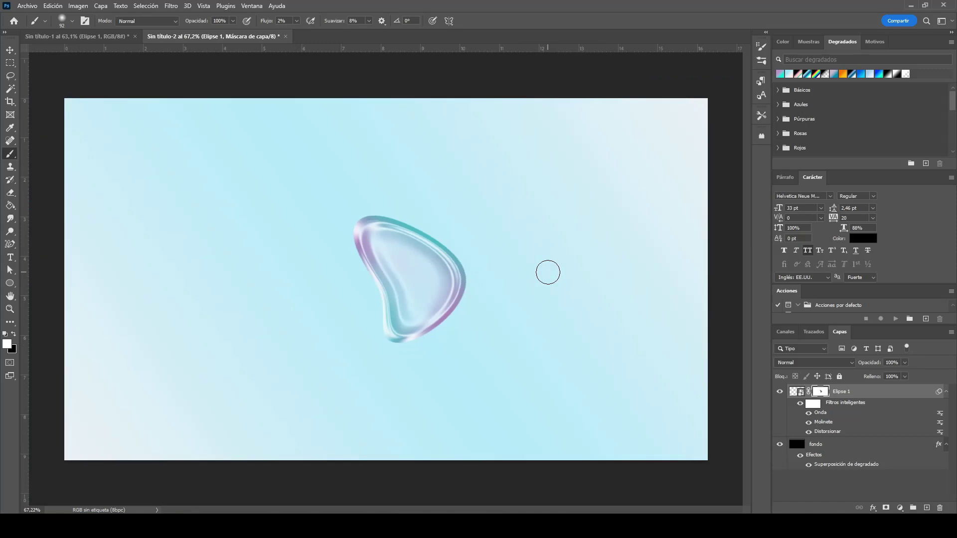
{"action": "scroll", "coordinate": [550, 270], "scroll_direction": "down", "scroll_amount": 1}
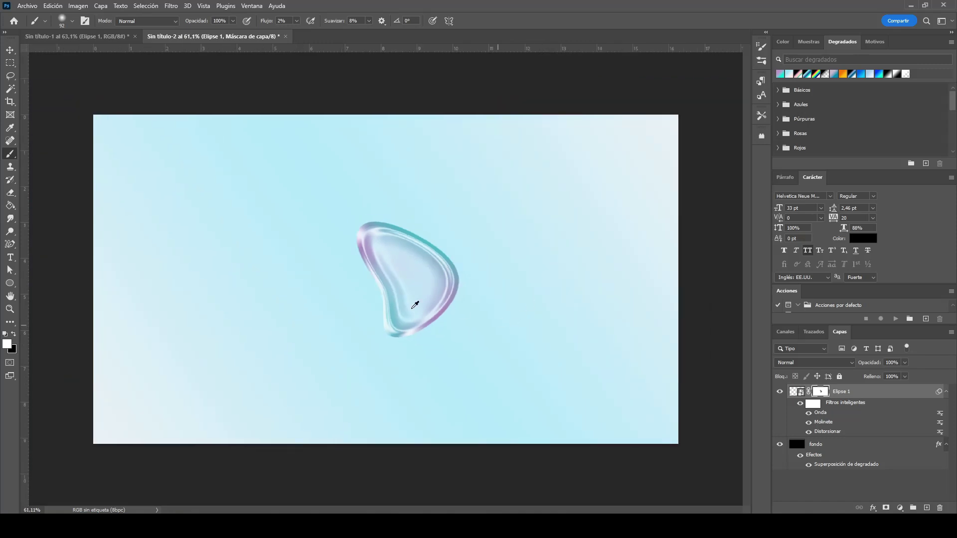
{"action": "scroll", "coordinate": [414, 304], "scroll_direction": "up", "scroll_amount": 1}
{"action": "scroll", "coordinate": [409, 286], "scroll_direction": "up", "scroll_amount": 1}
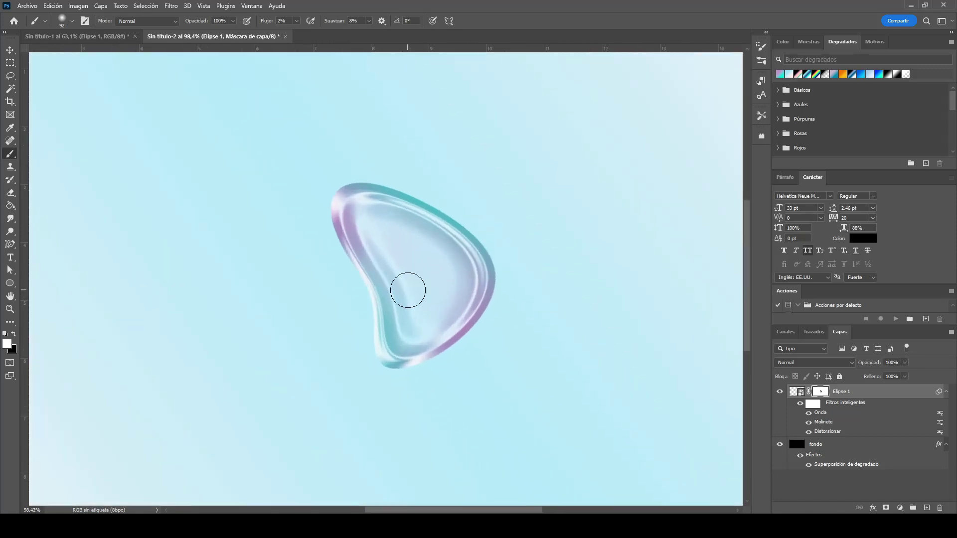
Switch the paint colour to black and fit the whole document in the window.
{"action": "key", "text": "x"}
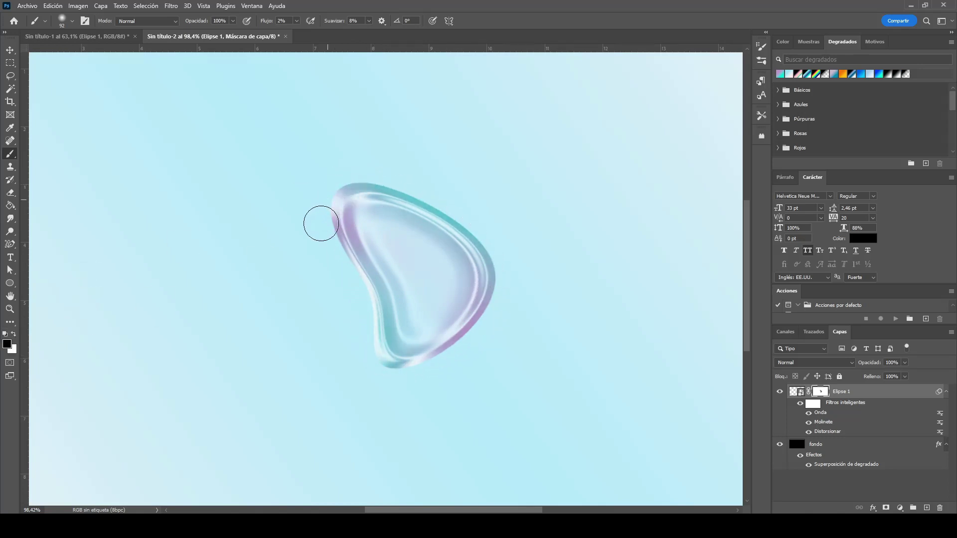
{"action": "key", "text": "ctrl+0"}
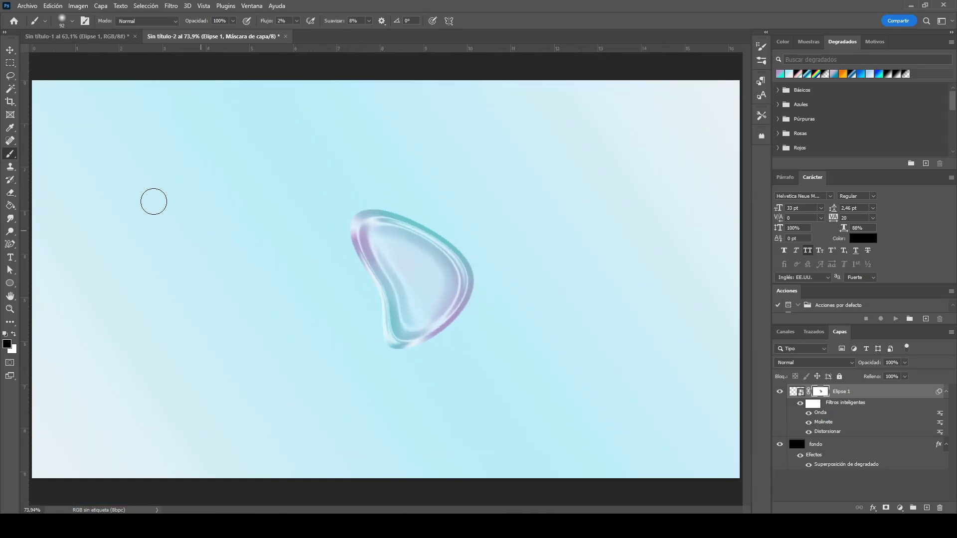
{"action": "left_click", "coordinate": [10, 50]}
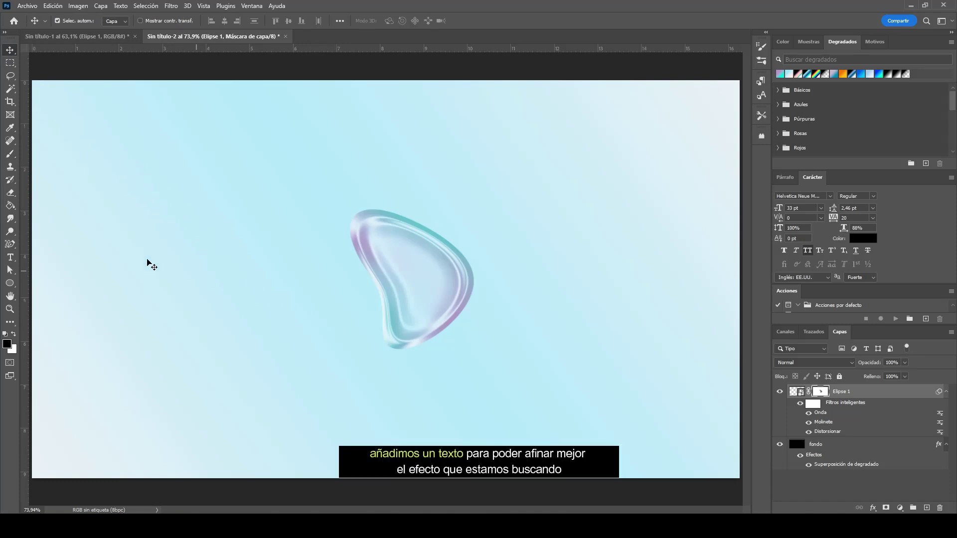
Add a 'BURBUJAS' text layer on the left of the canvas.
{"action": "left_click", "coordinate": [10, 257]}
{"action": "left_click", "coordinate": [289, 273]}
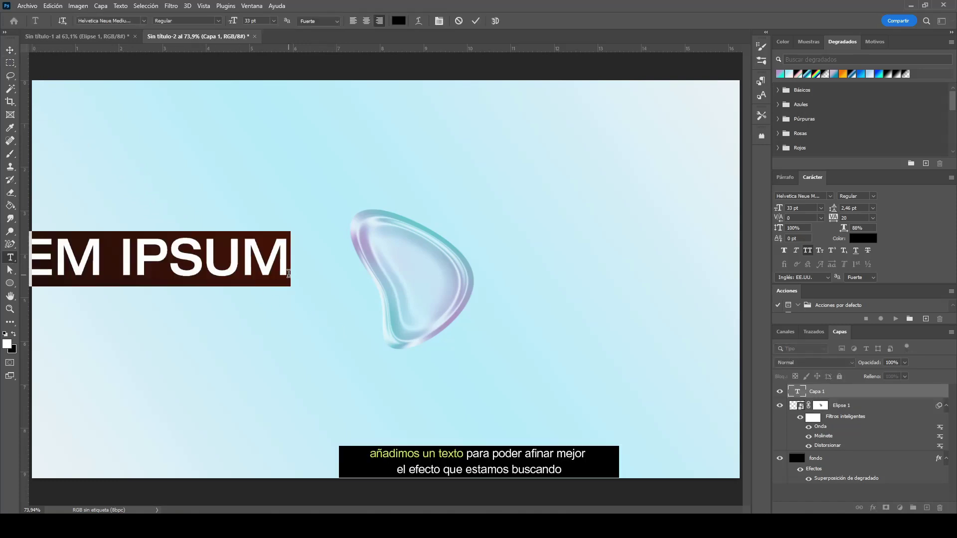
{"action": "type", "text": "BURBUJA"}
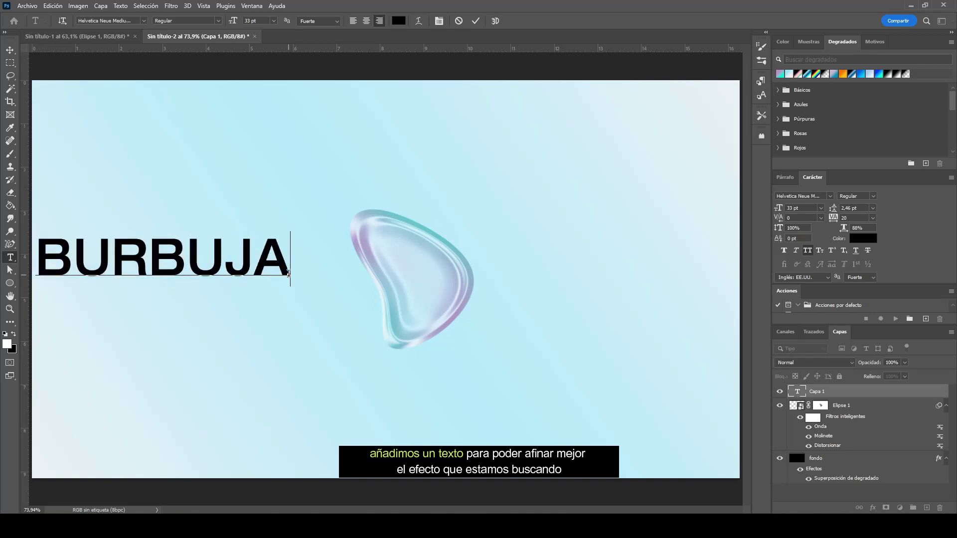
{"action": "type", "text": "S"}
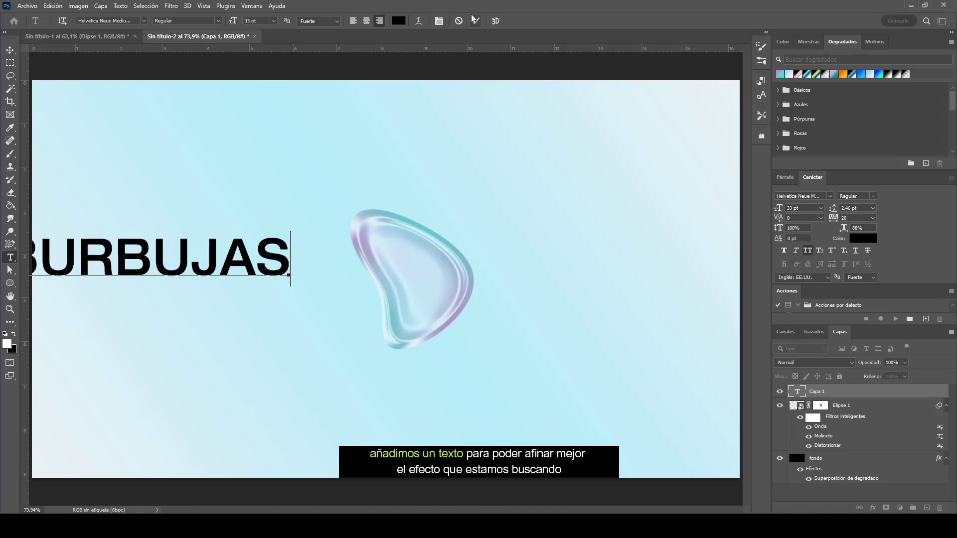
{"action": "left_click", "coordinate": [438, 57]}
Centre the BURBUJAS text and scale it to about 245% across the canvas.
{"action": "left_click", "coordinate": [10, 50]}
{"action": "scroll", "coordinate": [388, 277], "scroll_direction": "down", "scroll_amount": 1}
{"action": "key", "text": "ctrl+t"}
{"action": "left_click_drag", "start_coordinate": [290, 264], "coordinate": [508, 285]}
{"action": "left_click_drag", "start_coordinate": [598, 293], "coordinate": [709, 294]}
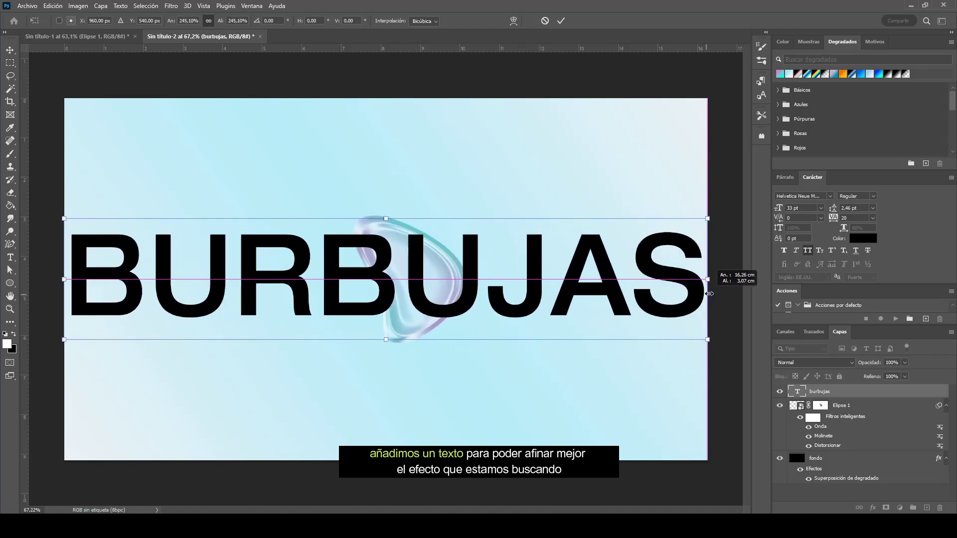
{"action": "left_click", "coordinate": [561, 20]}
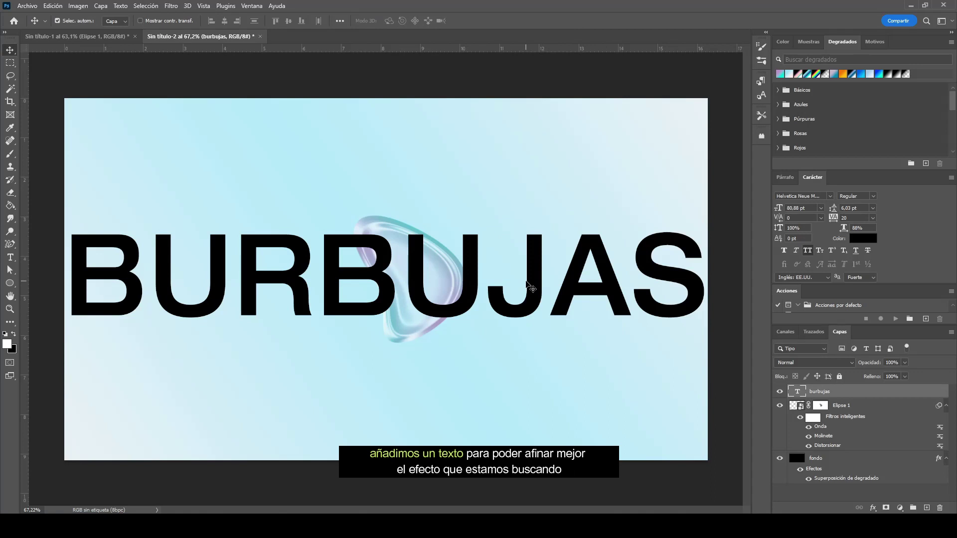
Move the burbujas layer below Elipse 1 and delete Elipse 1's layer mask.
{"action": "left_click_drag", "start_coordinate": [846, 393], "coordinate": [843, 444]}
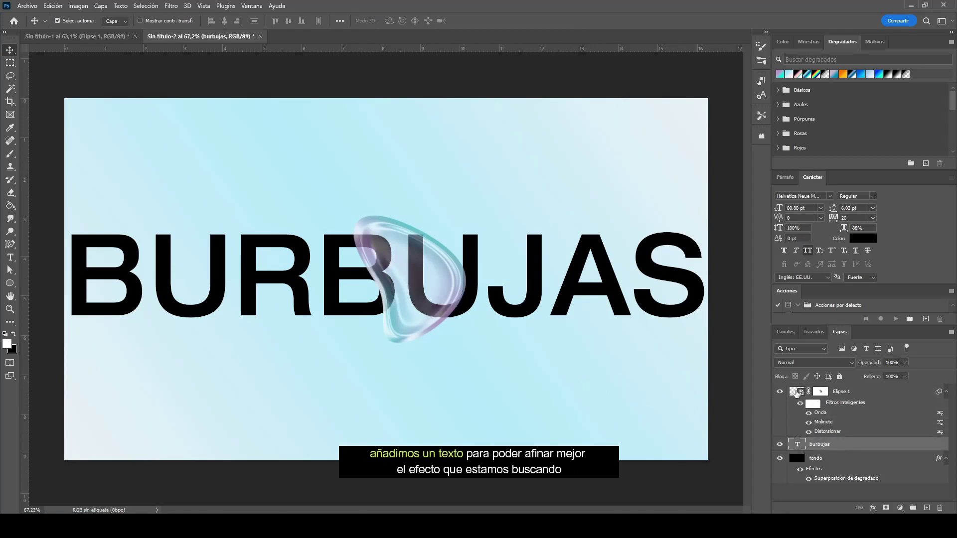
{"action": "left_click", "coordinate": [844, 392]}
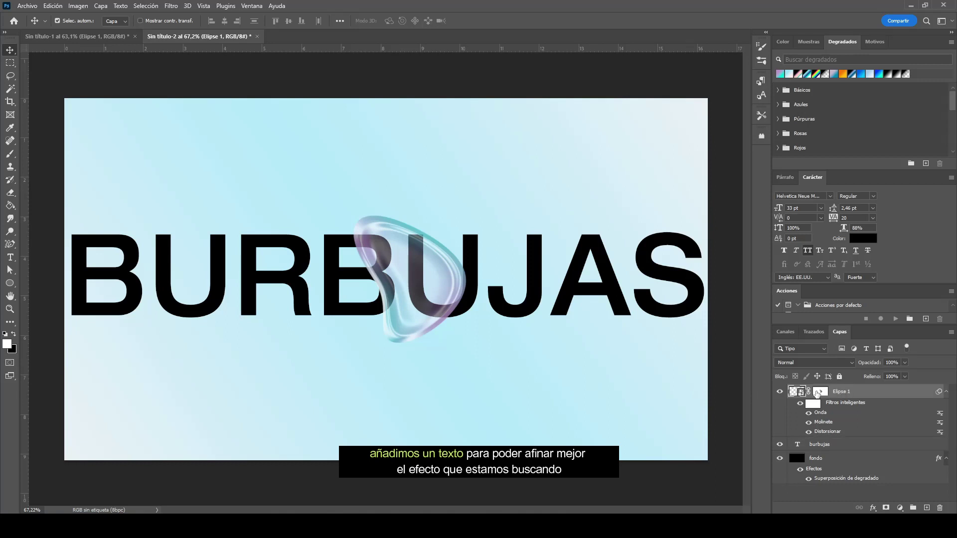
{"action": "left_click", "coordinate": [944, 391]}
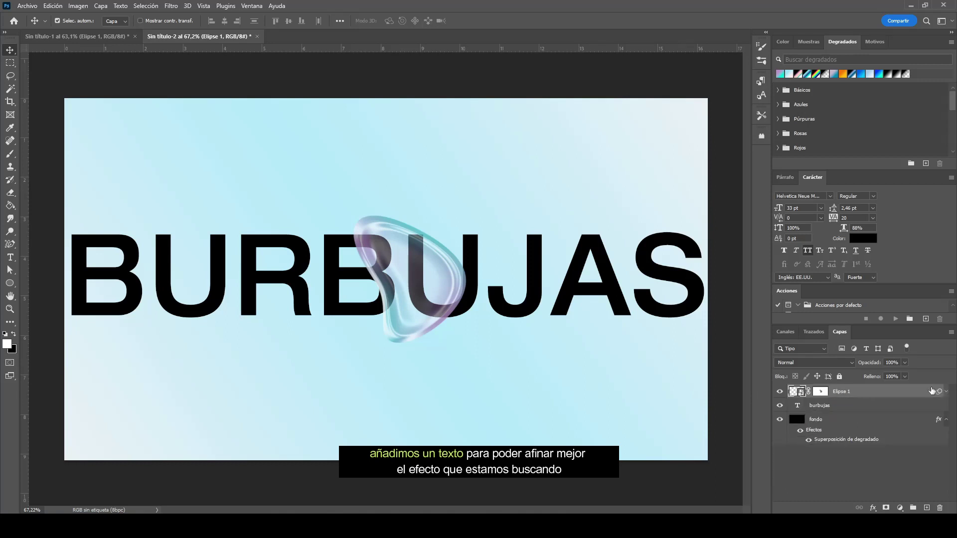
{"action": "left_click_drag", "start_coordinate": [820, 391], "coordinate": [941, 509]}
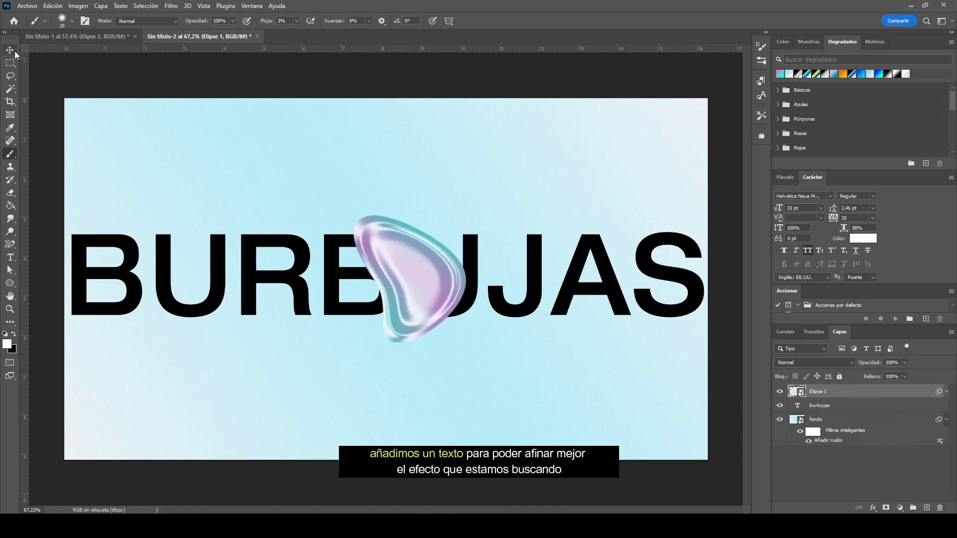
{"action": "key", "text": "v"}
Scale Elipse 1 to about 175% over the letters JA, then duplicate the layer.
{"action": "key", "text": "ctrl+t"}
{"action": "left_click", "coordinate": [483, 210]}
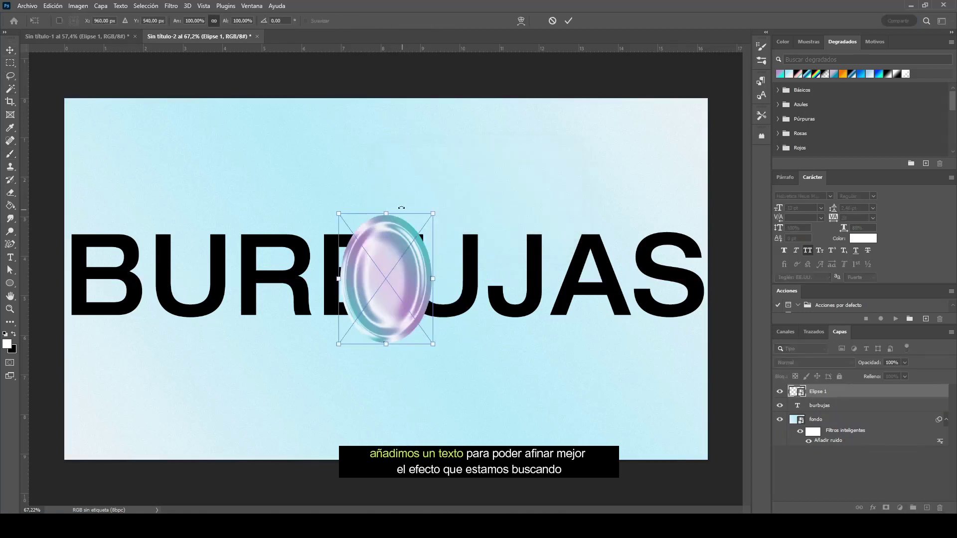
{"action": "left_click_drag", "start_coordinate": [386, 212], "coordinate": [394, 139]}
{"action": "mouse_move", "coordinate": [426, 265]}
{"action": "left_mouse_down"}
{"action": "mouse_move", "coordinate": [579, 288]}
{"action": "mouse_move", "coordinate": [606, 277]}
{"action": "left_mouse_up"}
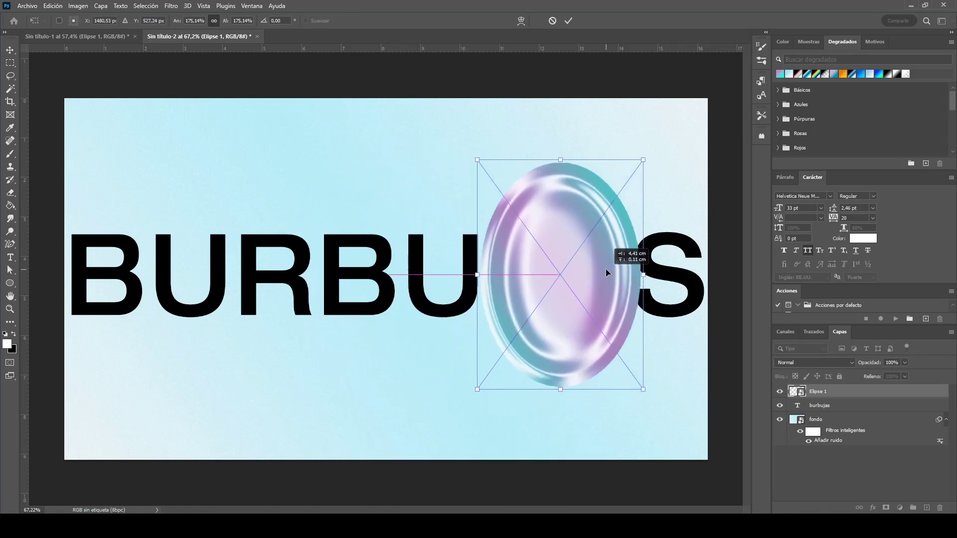
{"action": "left_click", "coordinate": [568, 20]}
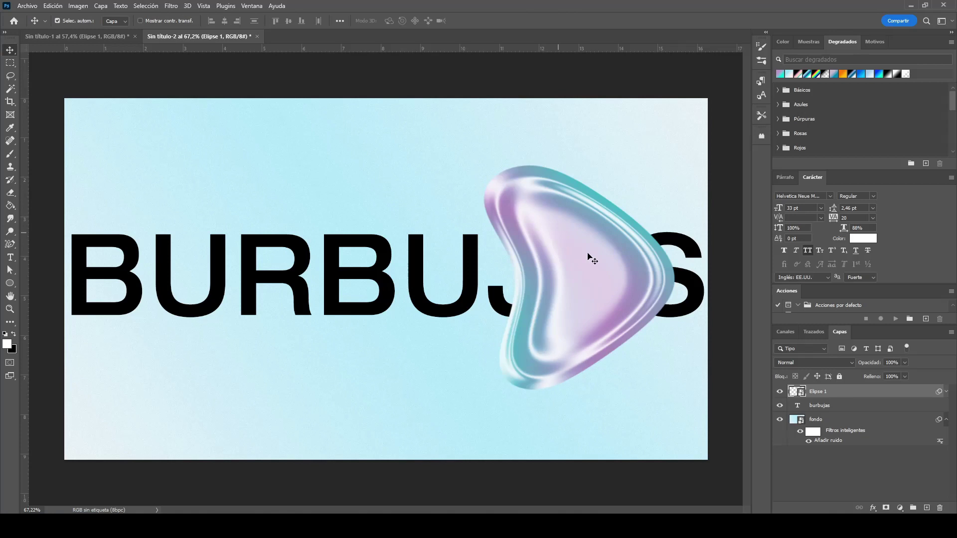
{"action": "left_click_drag", "start_coordinate": [919, 393], "coordinate": [926, 508]}
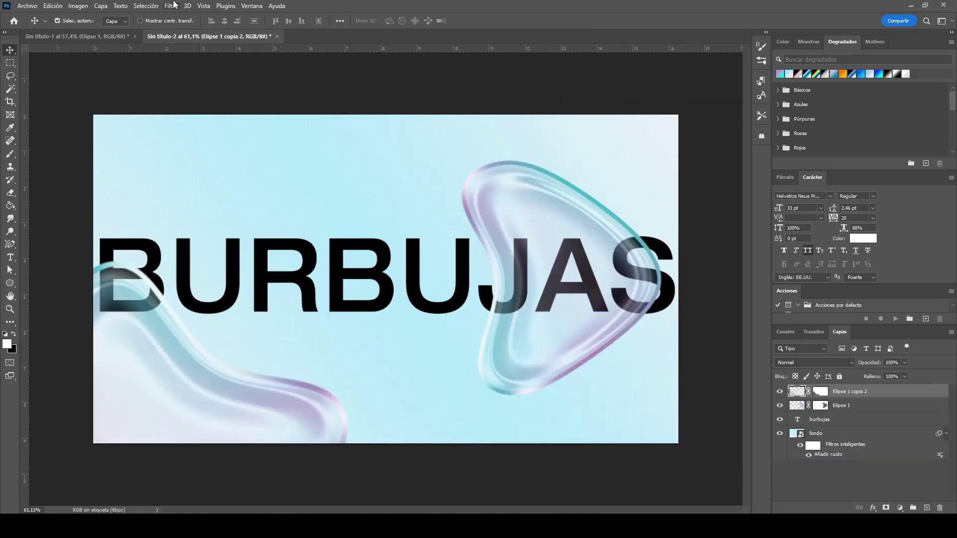
Blur Elipse 1 copia 2 with a 7,2 px Desenfoque gaussiano.
{"action": "left_click", "coordinate": [171, 5]}
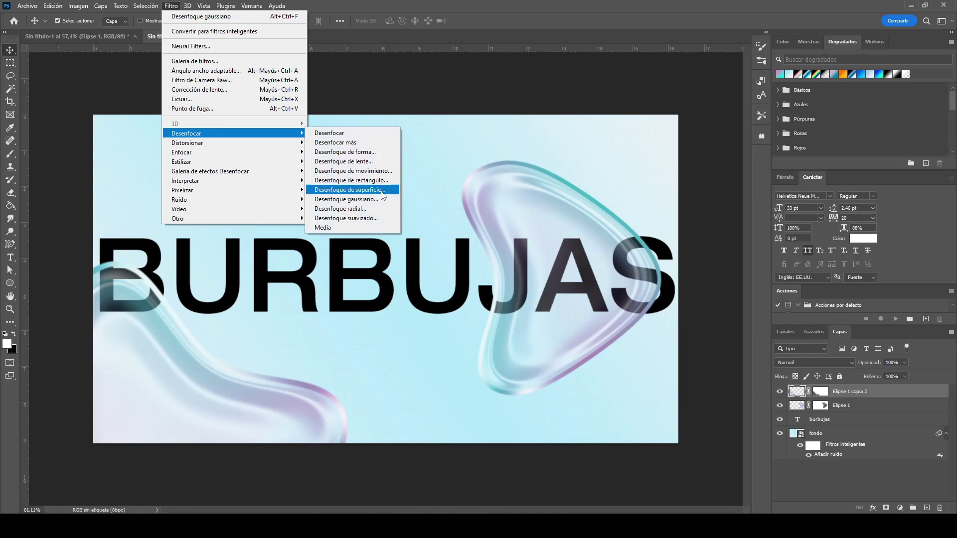
{"action": "left_click", "coordinate": [382, 199]}
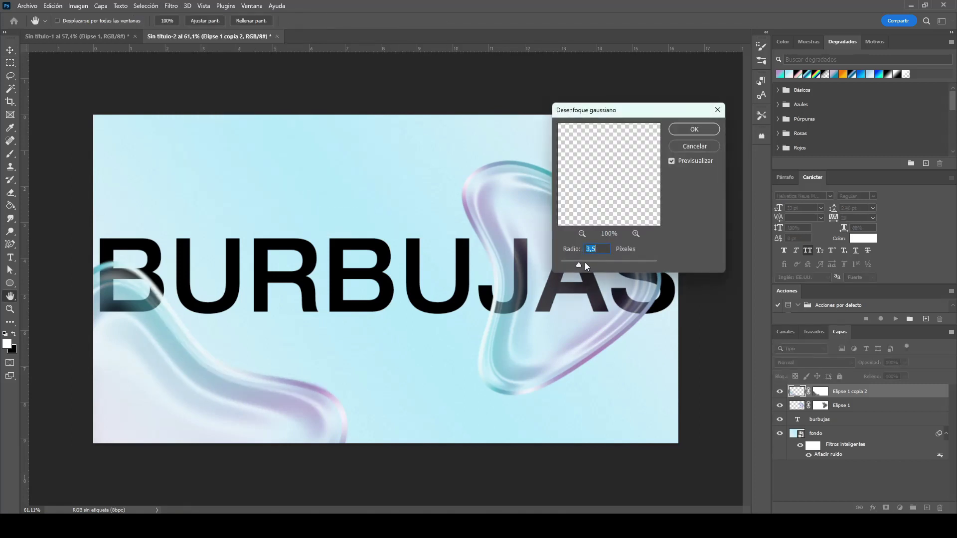
{"action": "left_click_drag", "start_coordinate": [591, 262], "coordinate": [592, 263]}
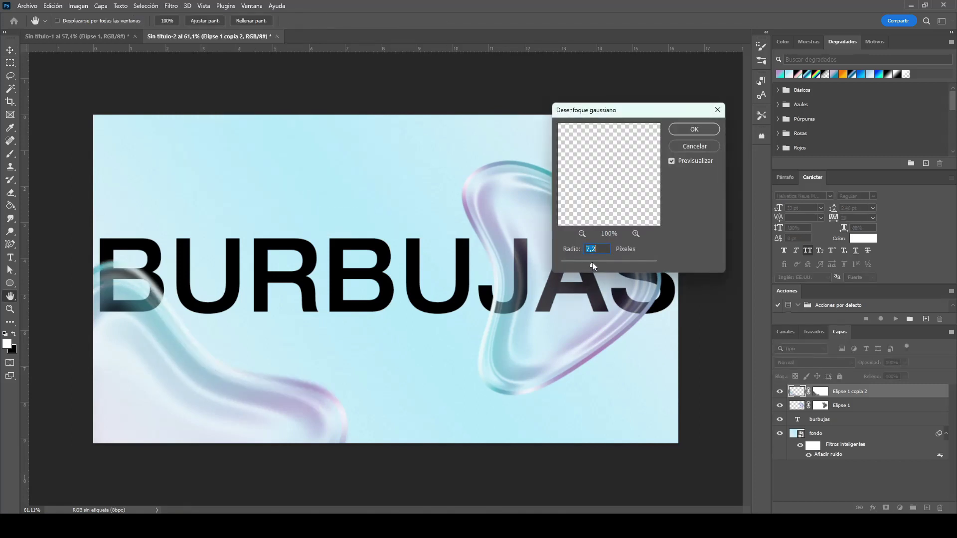
{"action": "left_click", "coordinate": [697, 130]}
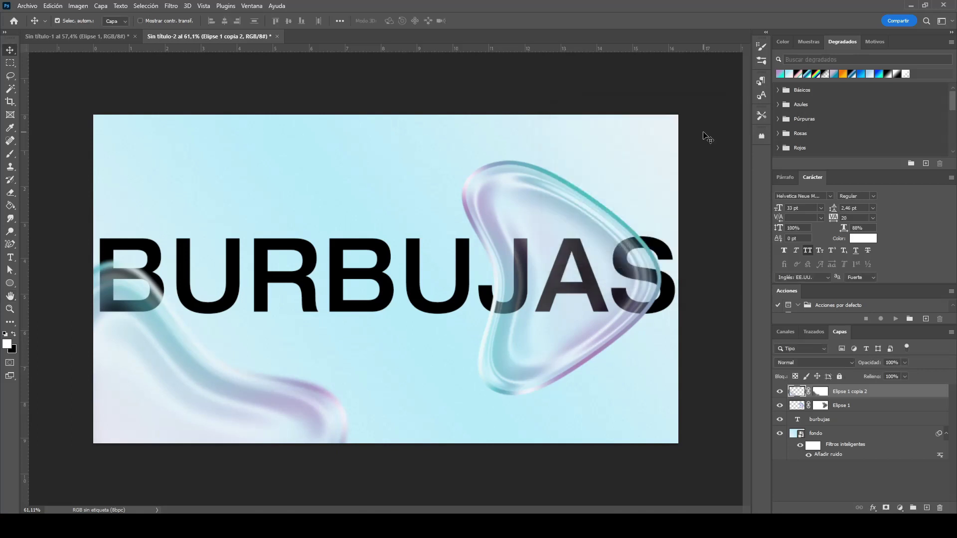
{"action": "scroll", "coordinate": [441, 271], "scroll_direction": "down", "scroll_amount": 3}
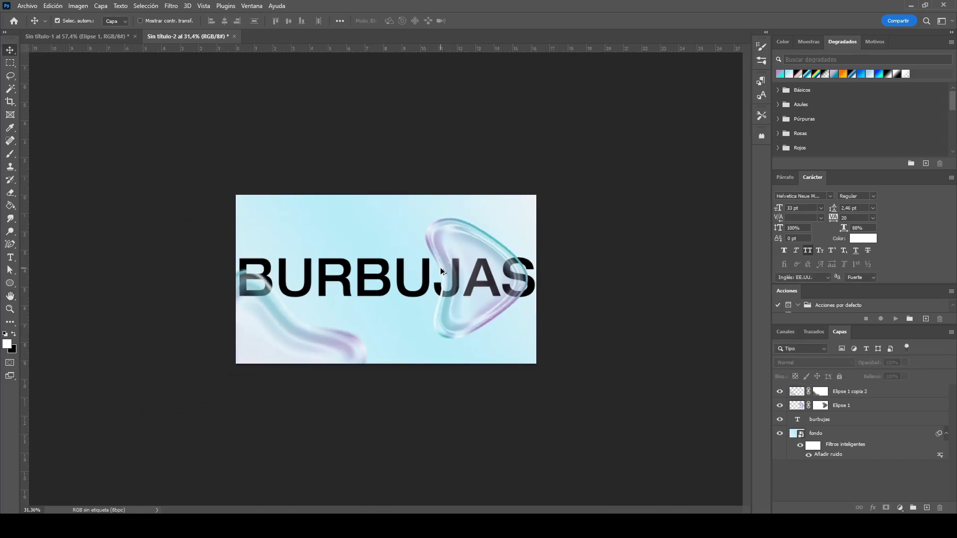
{"action": "scroll", "coordinate": [442, 272], "scroll_direction": "up", "scroll_amount": 2}
{"action": "scroll", "coordinate": [444, 269], "scroll_direction": "up", "scroll_amount": 1}
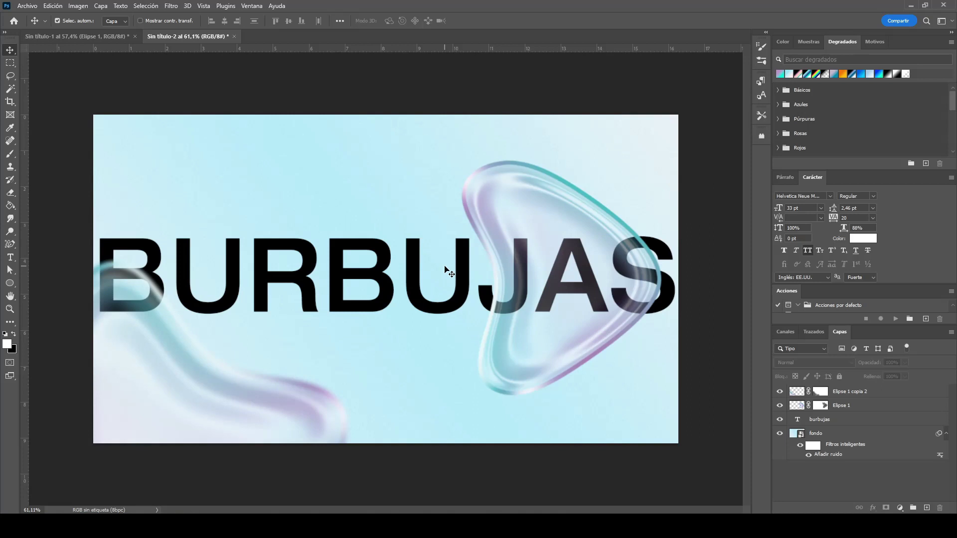
{"action": "left_click", "coordinate": [523, 243]}
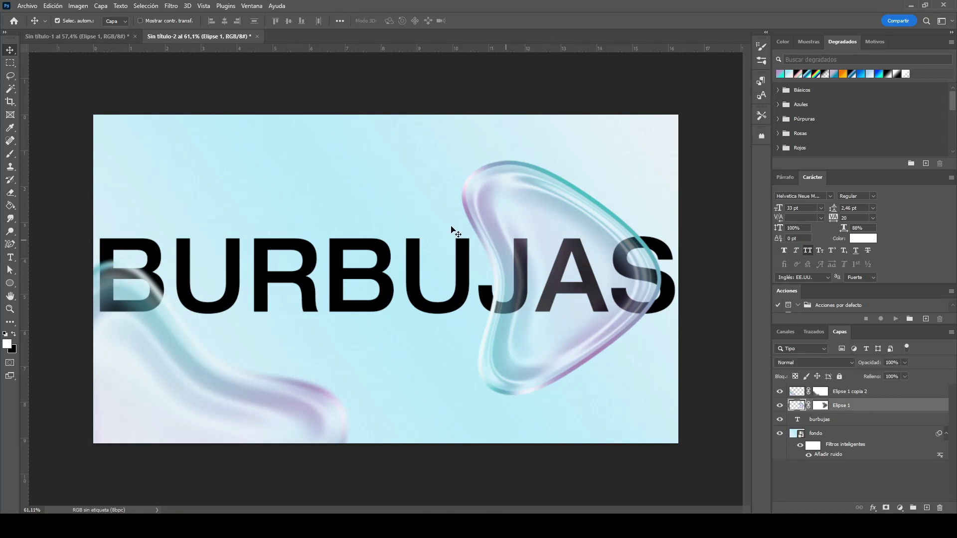
Sharpen Elipse 1 with Máscara de enfoque at 172% amount and 1,0 px radius.
{"action": "left_click", "coordinate": [170, 6]}
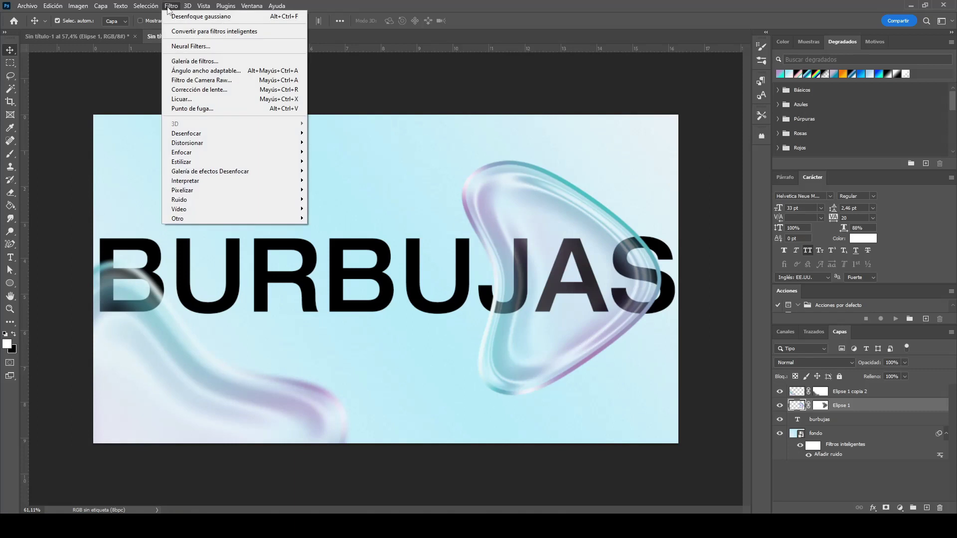
{"action": "mouse_move", "coordinate": [182, 153]}
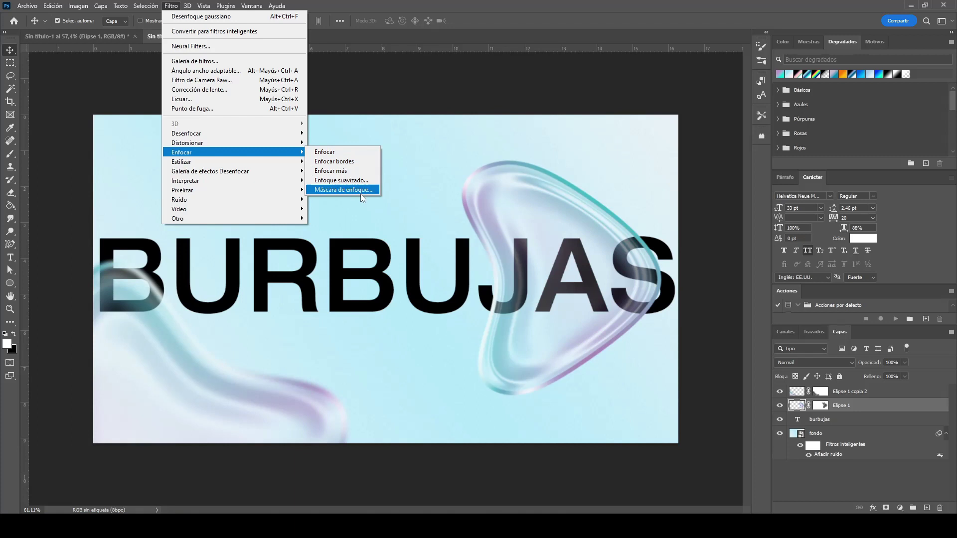
{"action": "left_click", "coordinate": [361, 193]}
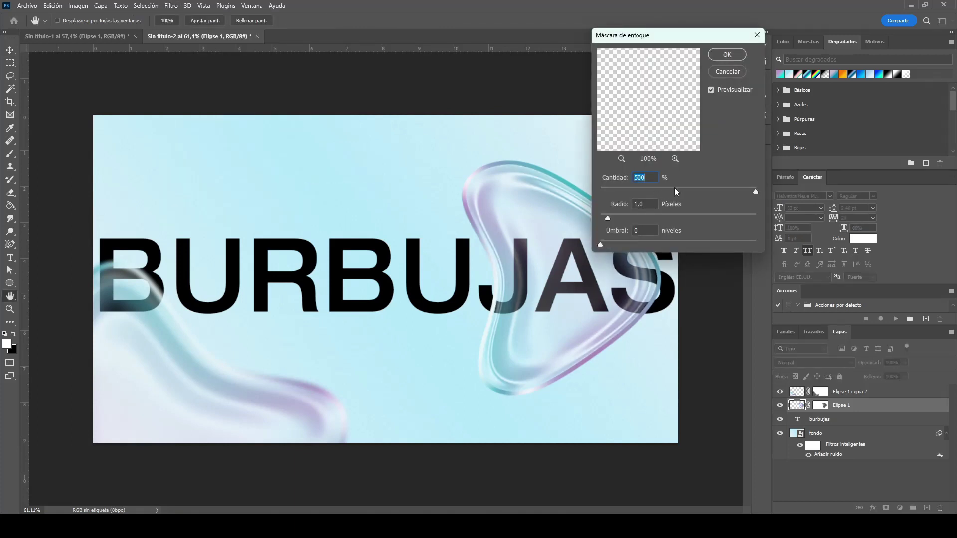
{"action": "left_click", "coordinate": [715, 190]}
{"action": "left_click", "coordinate": [712, 90]}
{"action": "left_click", "coordinate": [727, 55]}
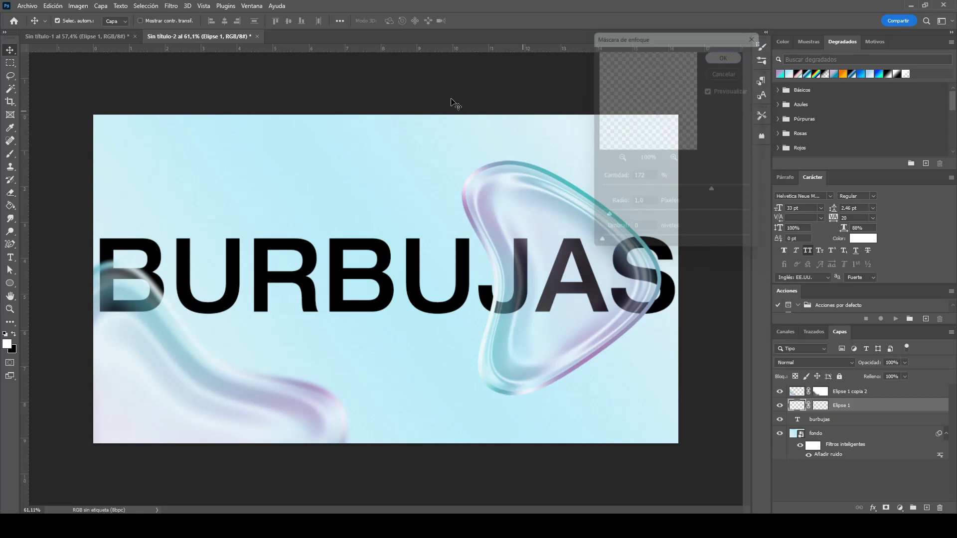
{"action": "scroll", "coordinate": [548, 284], "scroll_direction": "down", "scroll_amount": 1}
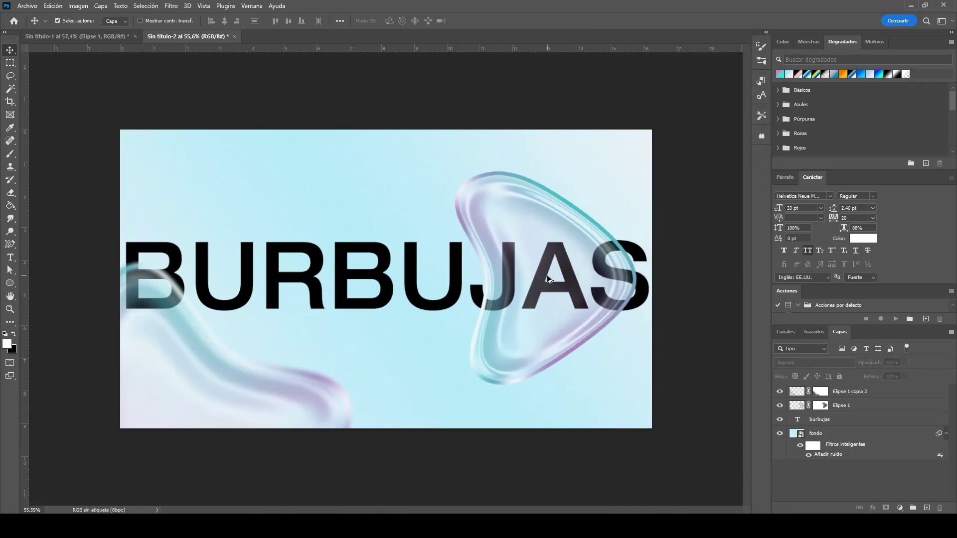
{"action": "scroll", "coordinate": [394, 301], "scroll_direction": "down", "scroll_amount": 3}
{"action": "scroll", "coordinate": [392, 301], "scroll_direction": "down", "scroll_amount": 2}
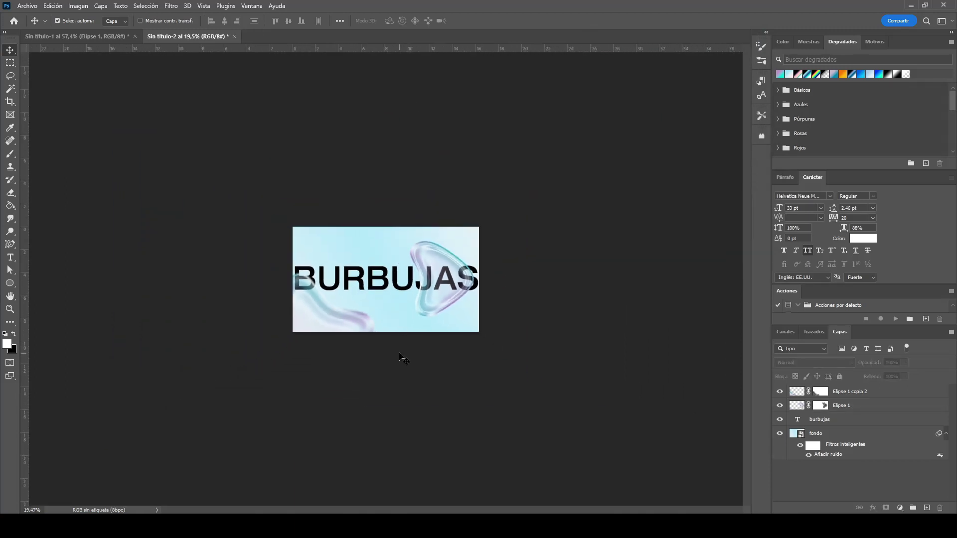
{"action": "scroll", "coordinate": [398, 306], "scroll_direction": "up", "scroll_amount": 3}
{"action": "scroll", "coordinate": [343, 221], "scroll_direction": "up", "scroll_amount": 2}
{"action": "scroll", "coordinate": [285, 149], "scroll_direction": "up", "scroll_amount": 1}
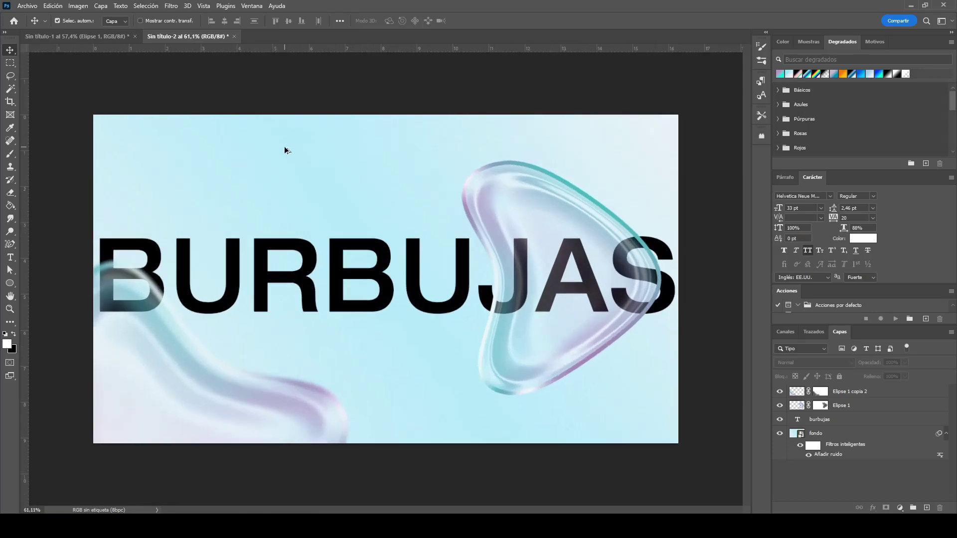